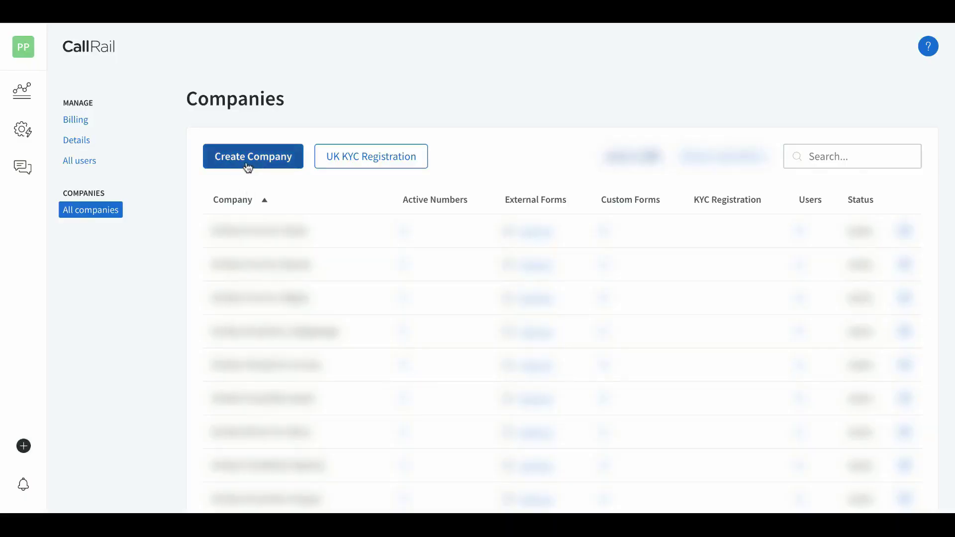
Create company 'company 1' in Eastern Time (US & Canada) and continue to user access
click(245, 165)
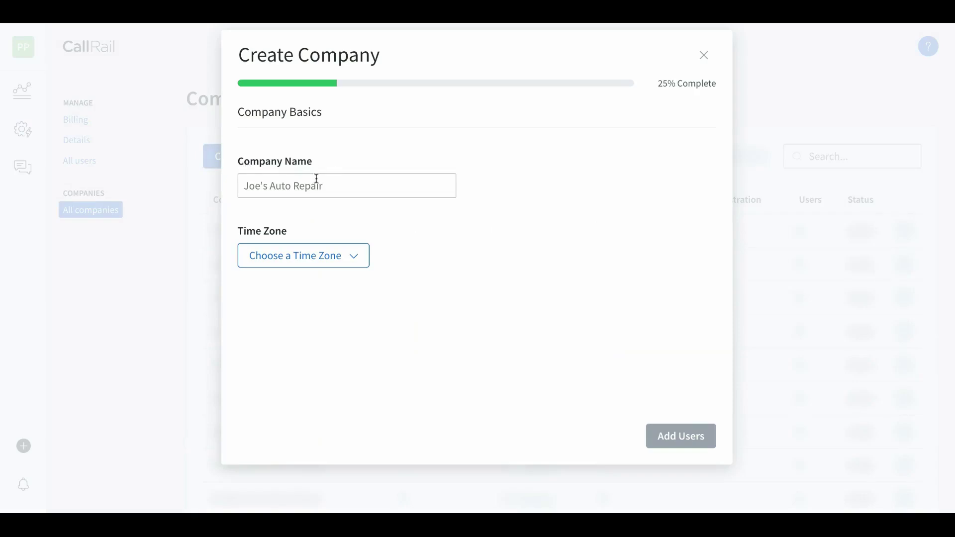
click(281, 189)
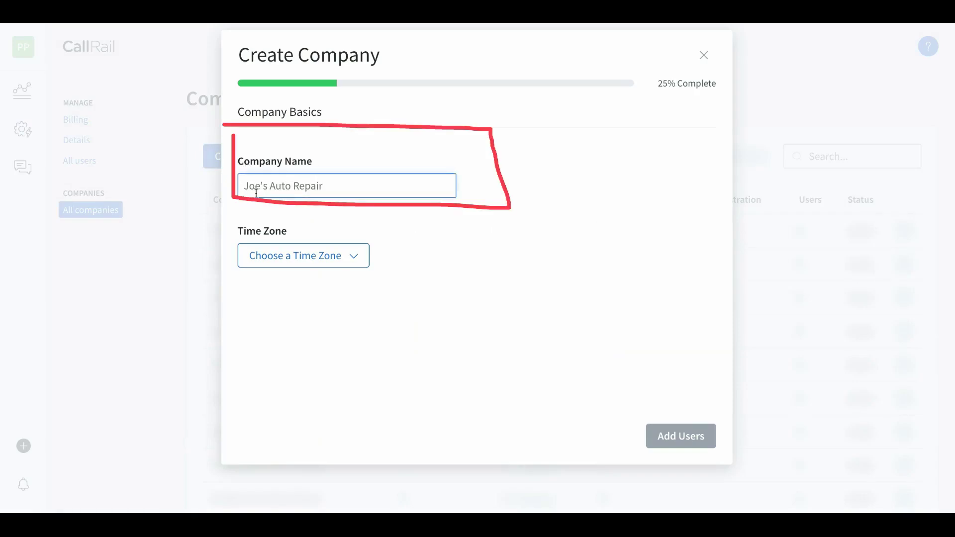
text(company 1)
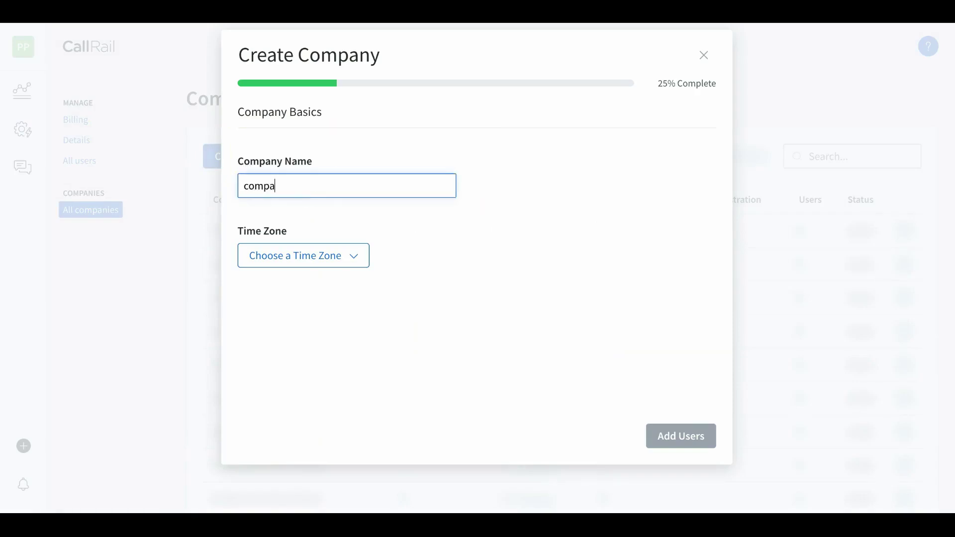
click(306, 254)
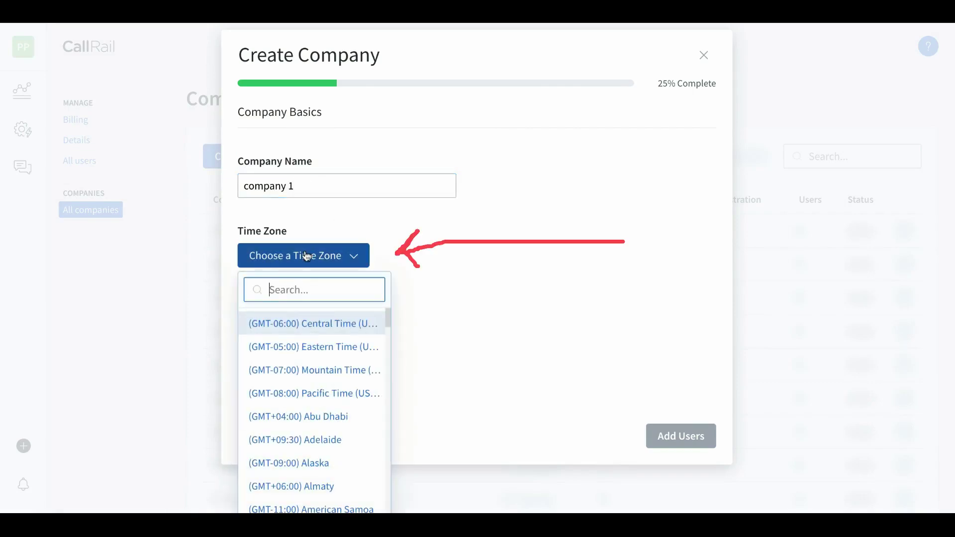
click(327, 348)
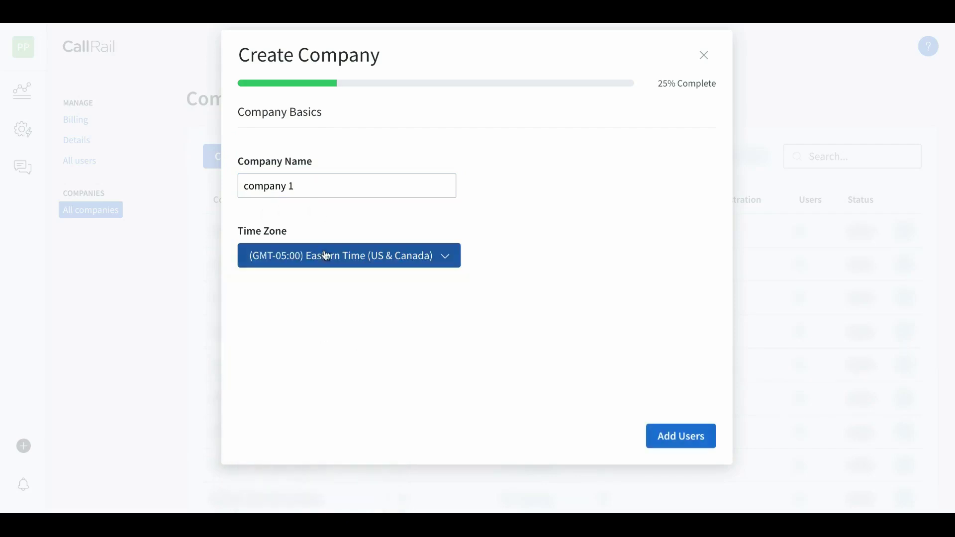
click(678, 442)
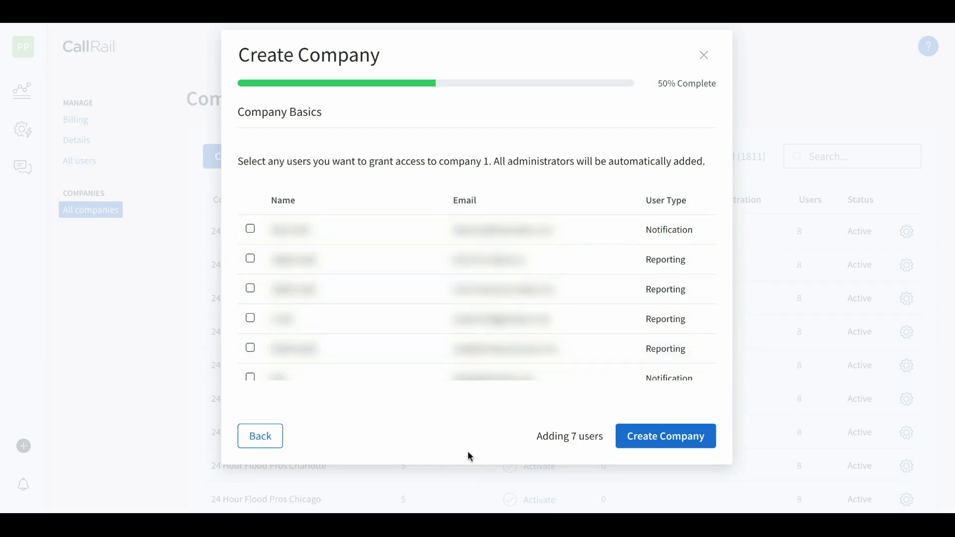
Finish creating company 1
click(660, 441)
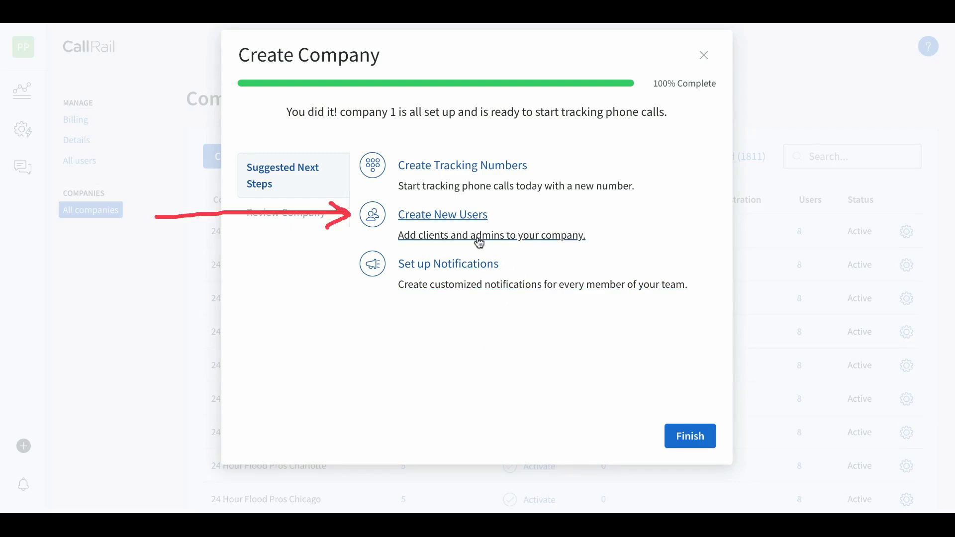
Start a new user and choose Reporting as the user type
click(464, 220)
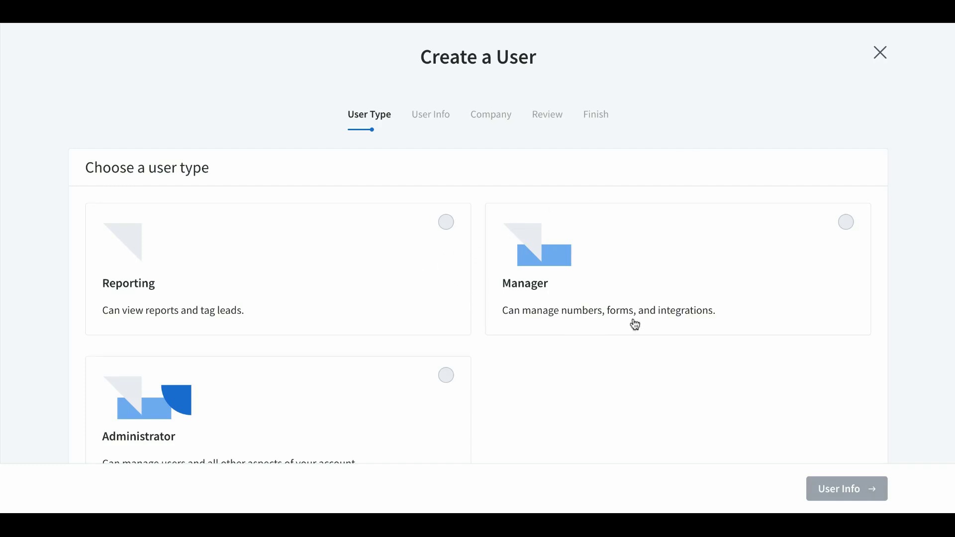
scroll(685, 324, down, 2)
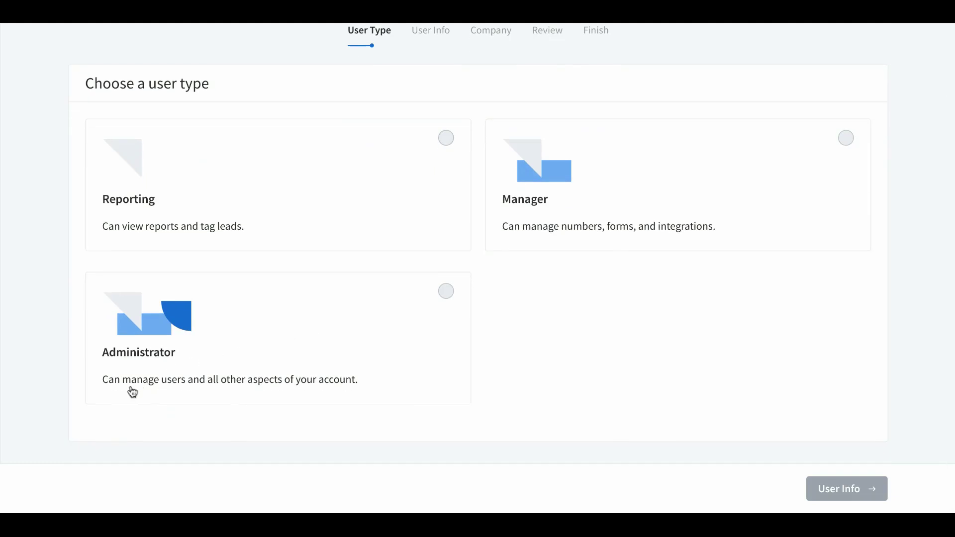
scroll(450, 355, up, 2)
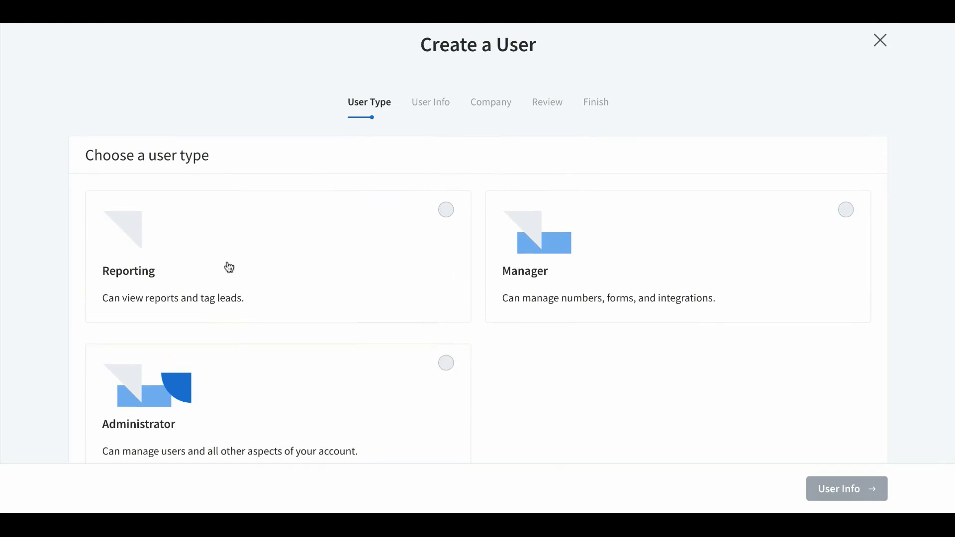
click(446, 211)
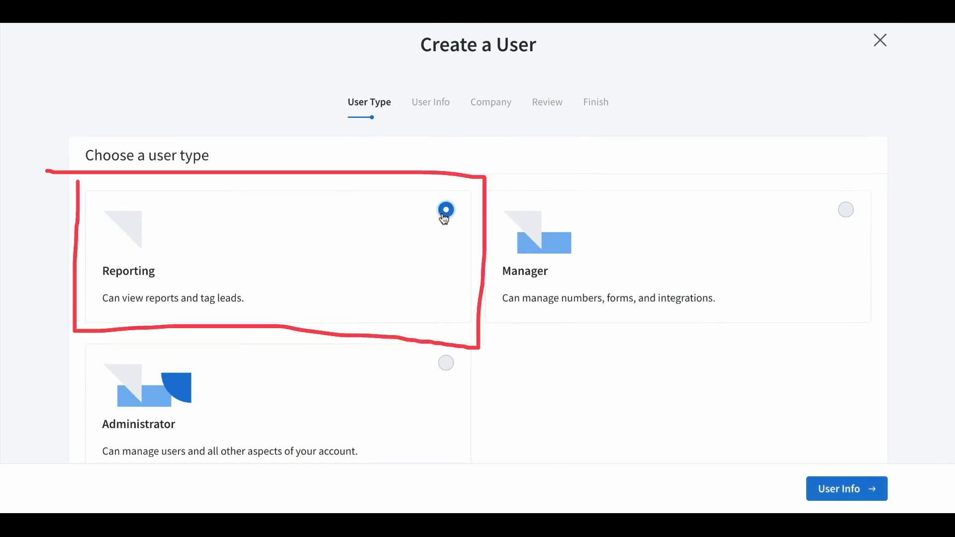
Enter the new user's first and last name on the User Info step
click(840, 492)
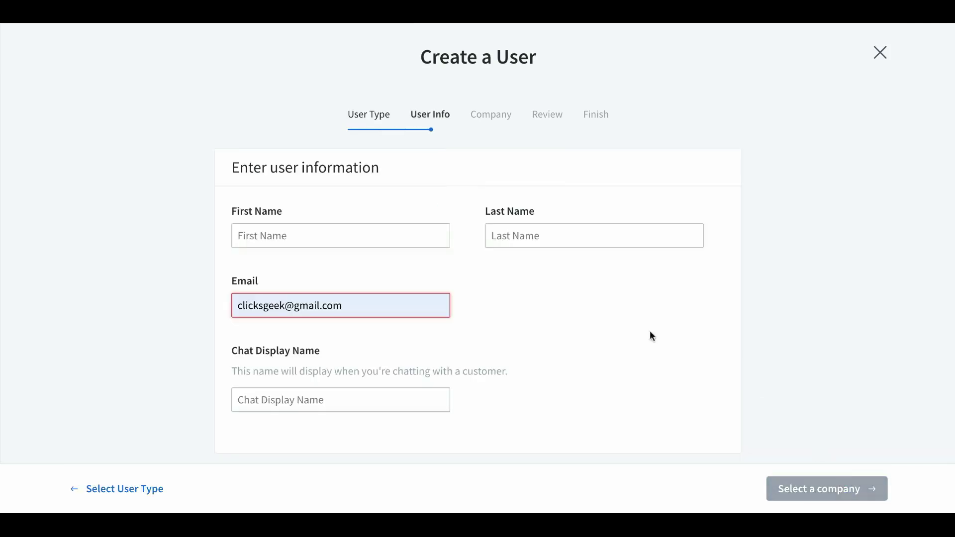
click(272, 234)
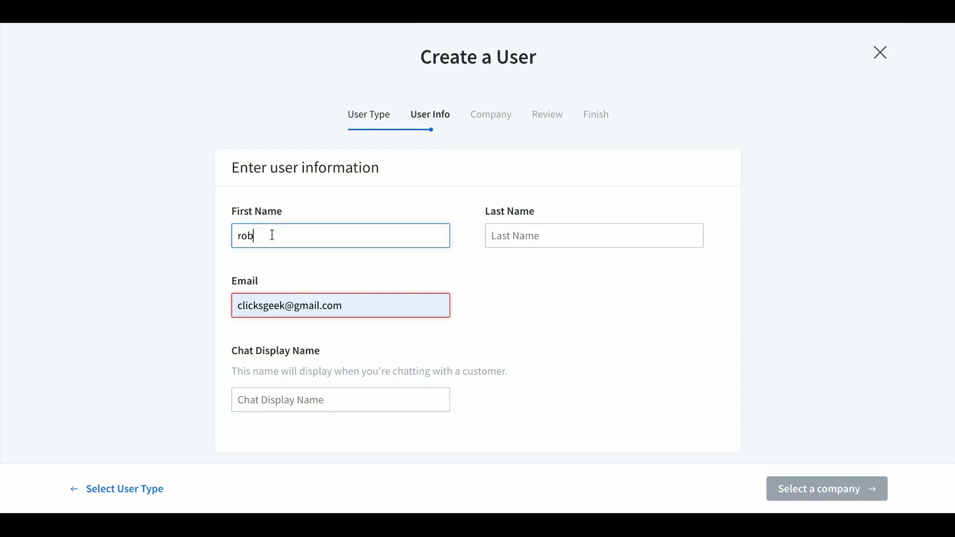
click(502, 236)
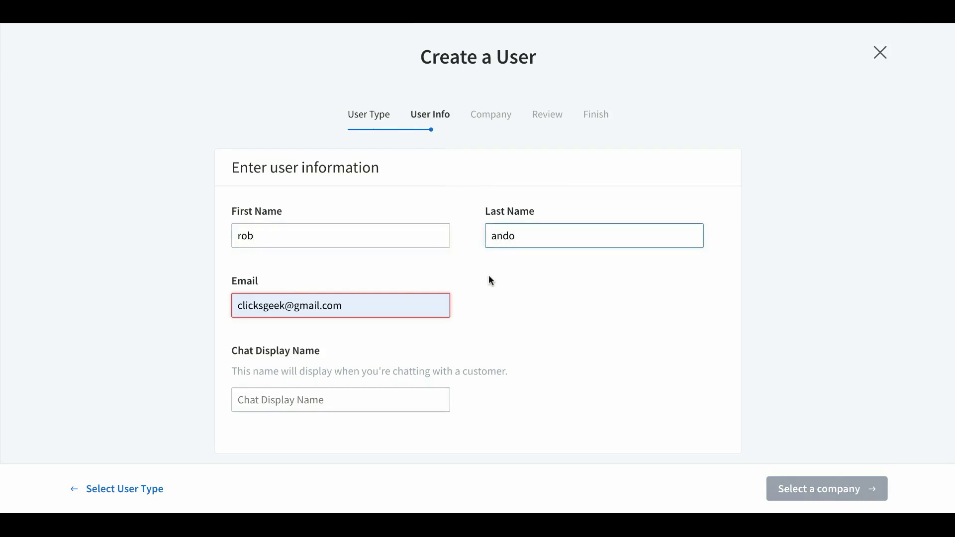
Replace the pre-filled e-mail with the user's address and enter a chat display name
click(316, 302)
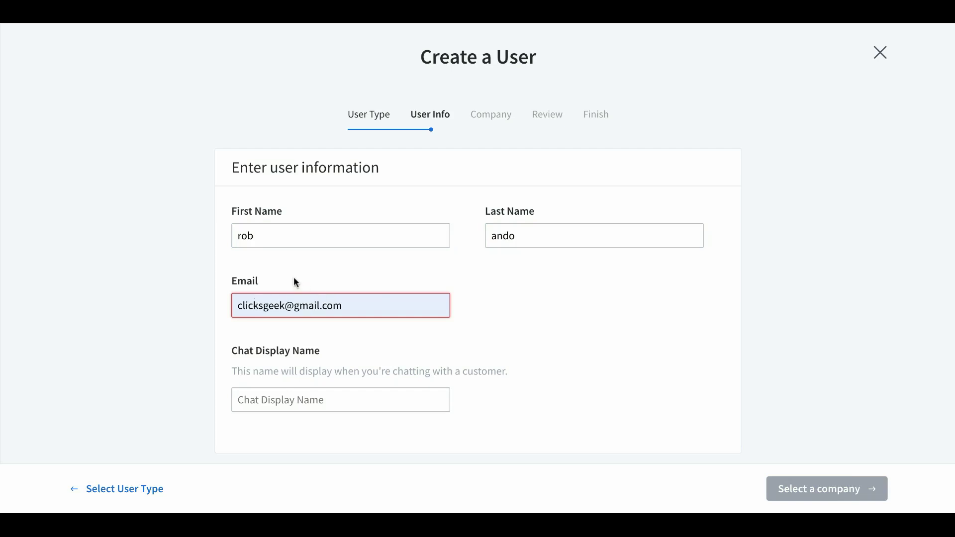
drag(286, 306, 223, 311)
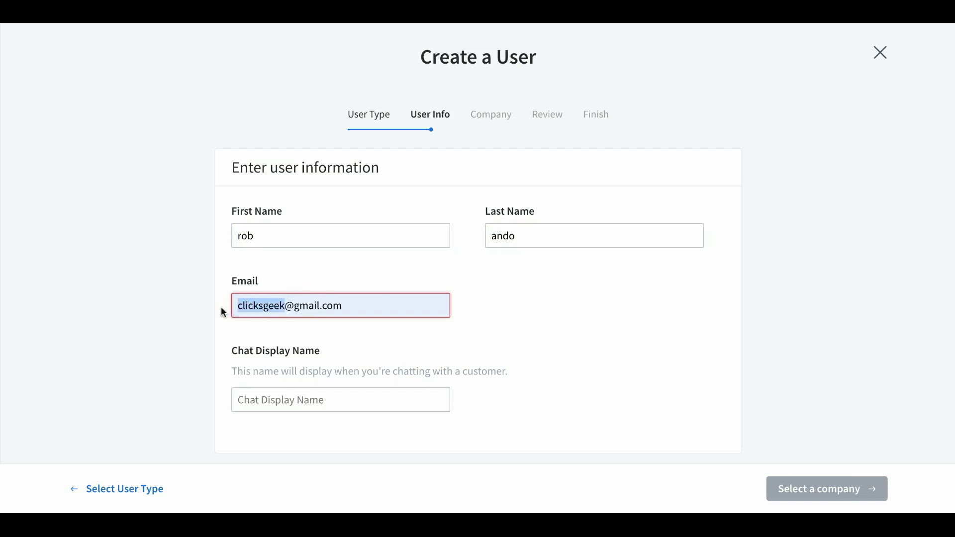
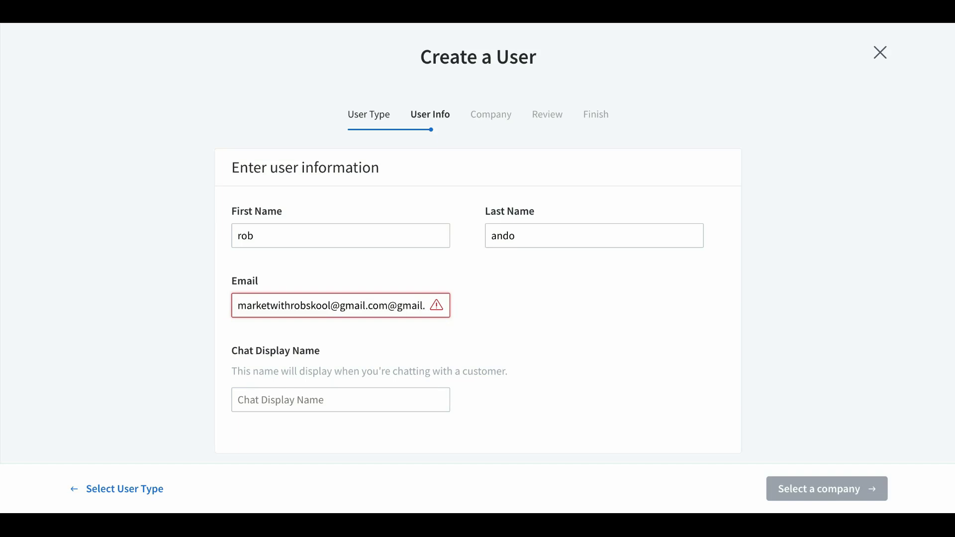
drag(368, 305, 458, 317)
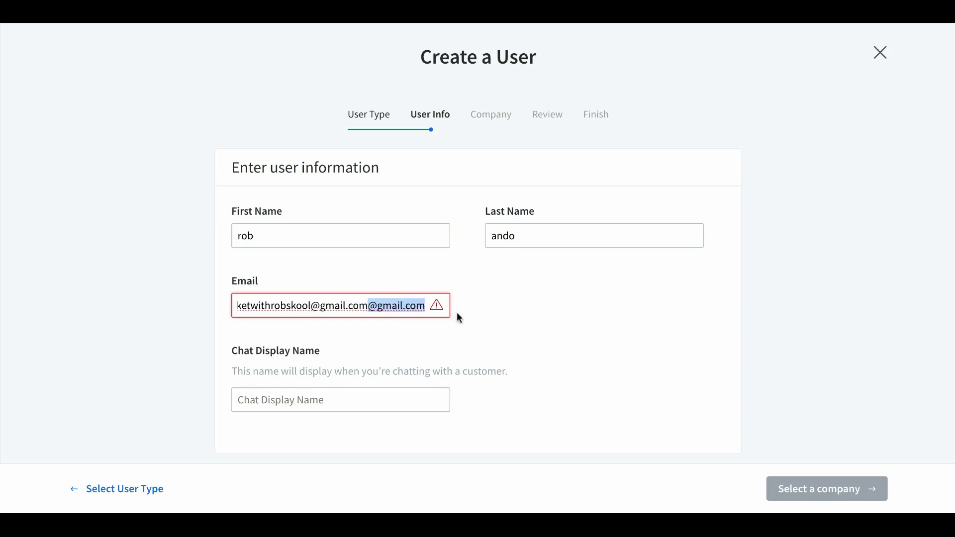
key(BackSpace)
click(551, 332)
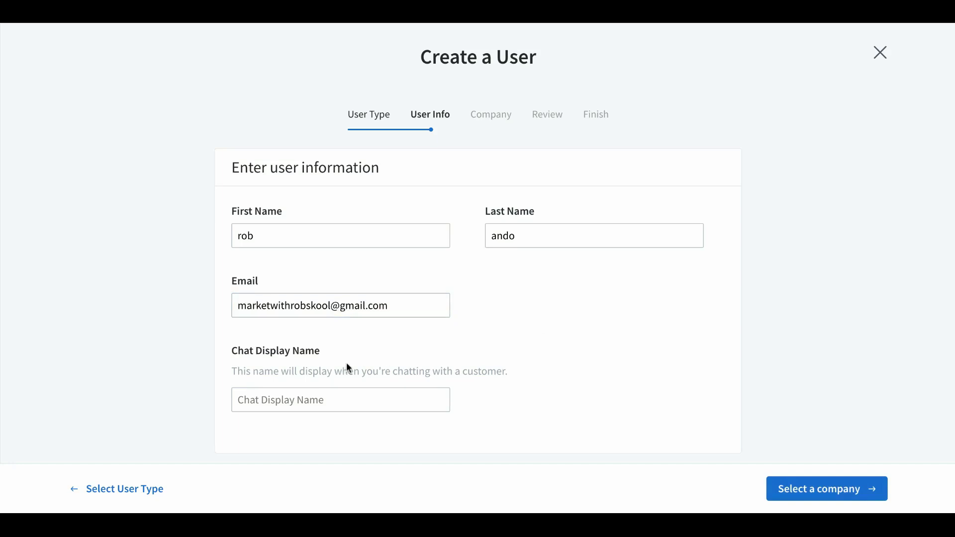
click(294, 402)
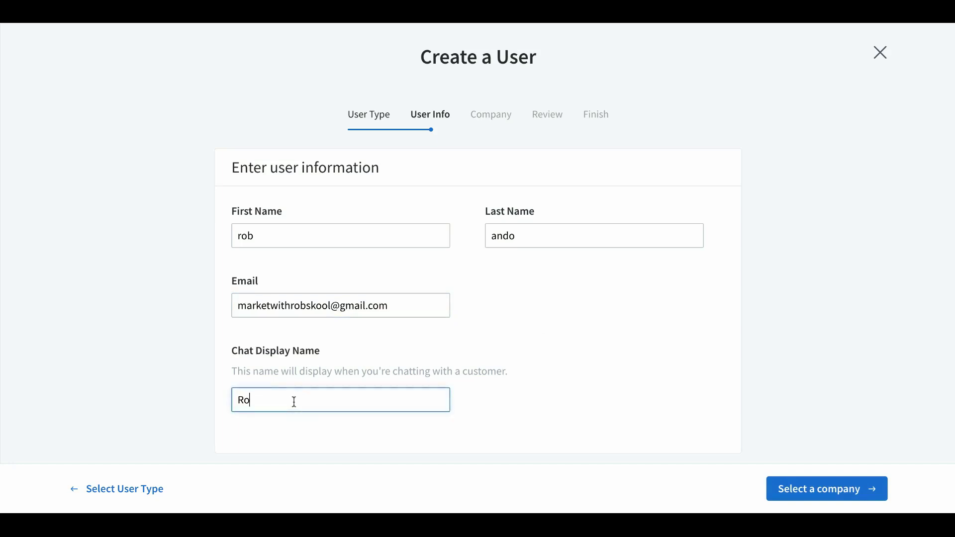
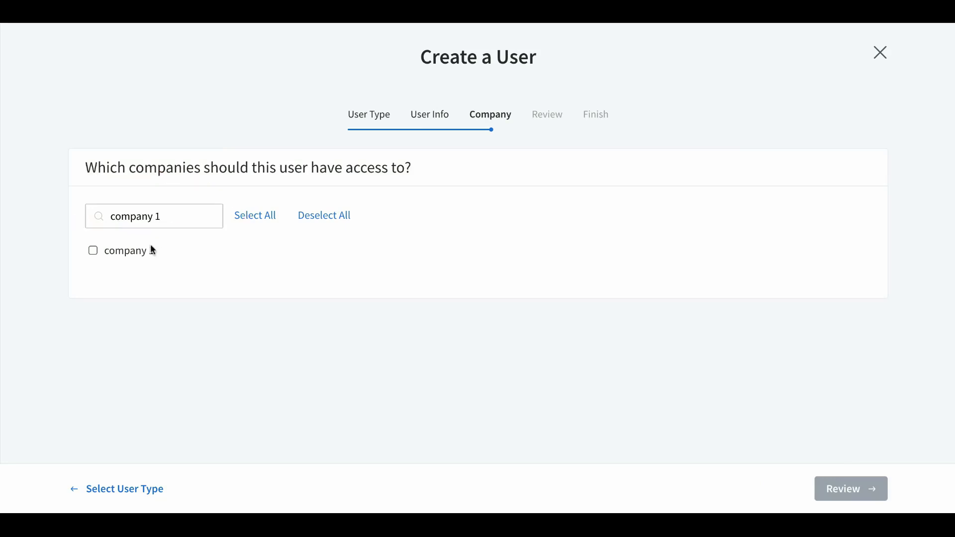
Give the Reporting user access to company 1, review, and send the invitation
click(94, 251)
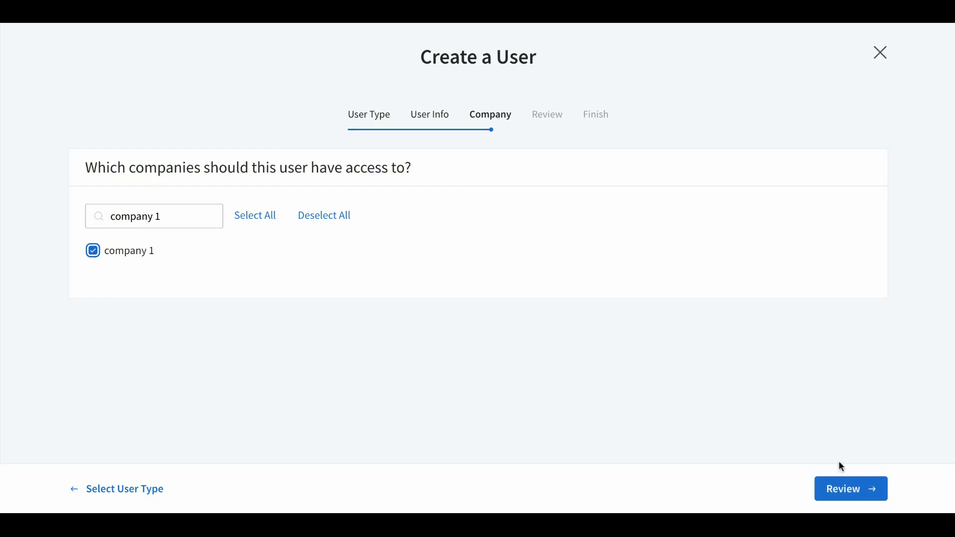
click(845, 490)
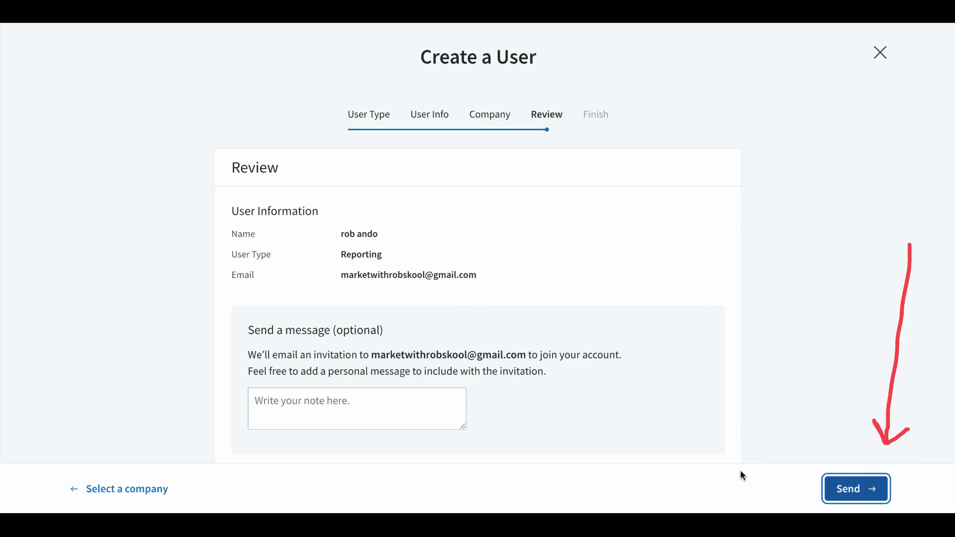
scroll(369, 310, down, 1)
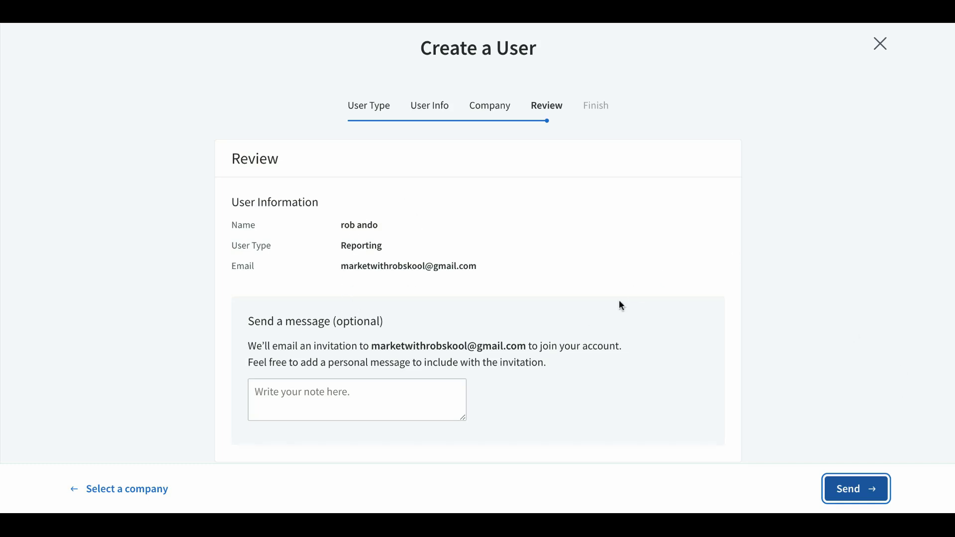
click(854, 493)
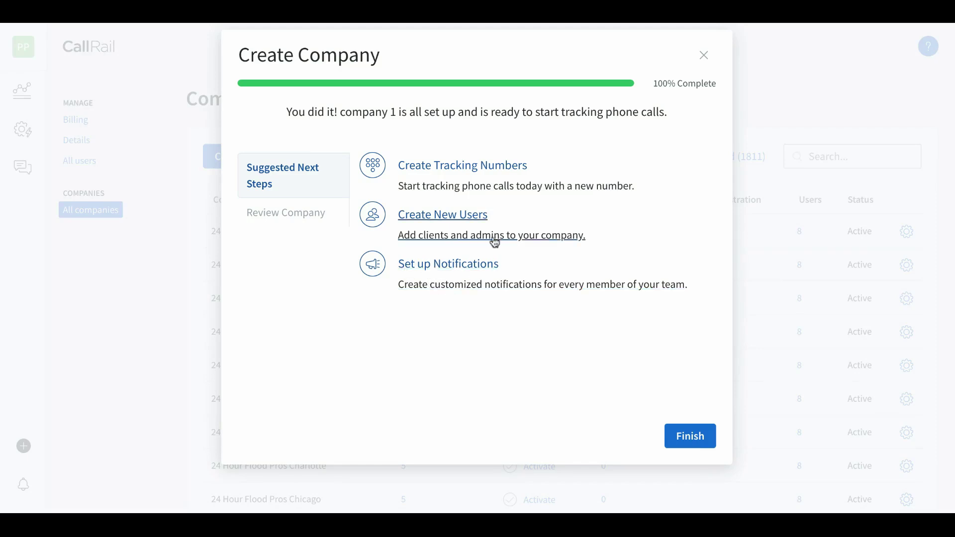
Go to call and text notification setup from the completion screen
click(440, 271)
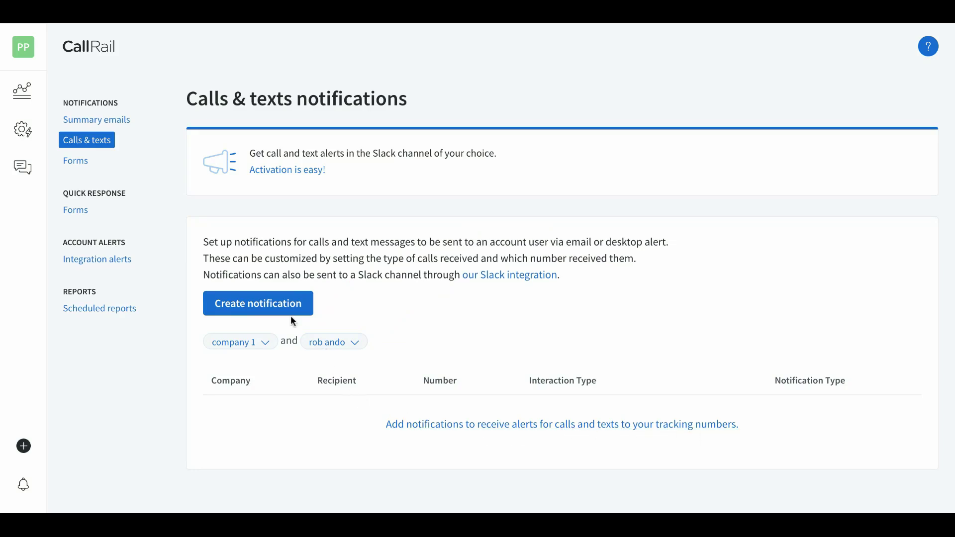
Create a notification covering both calls and texts and continue to its filters
click(265, 311)
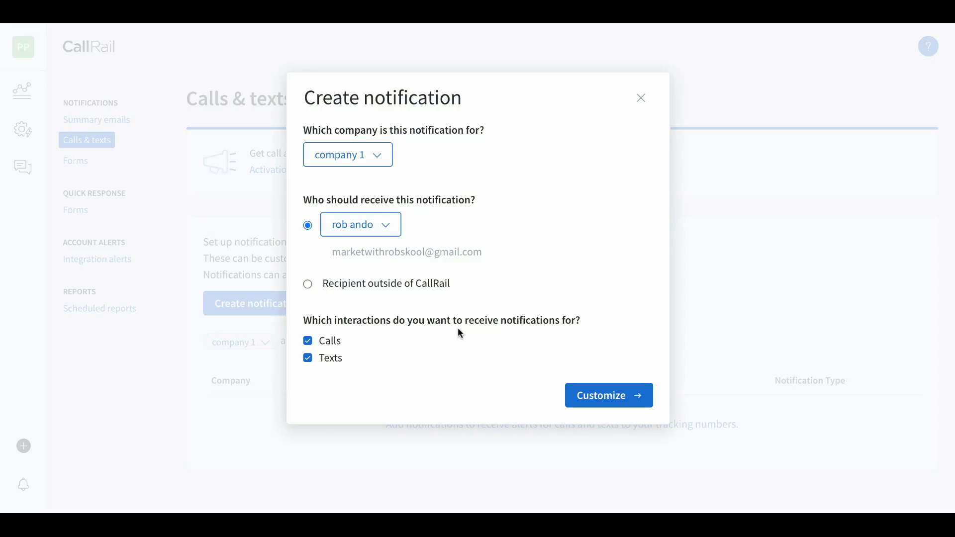
click(313, 361)
click(309, 360)
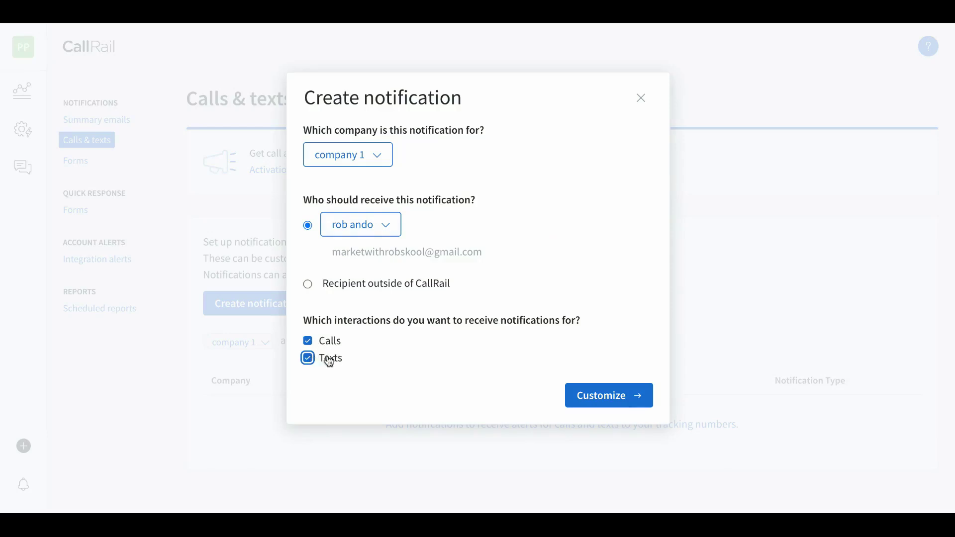
click(307, 341)
click(308, 342)
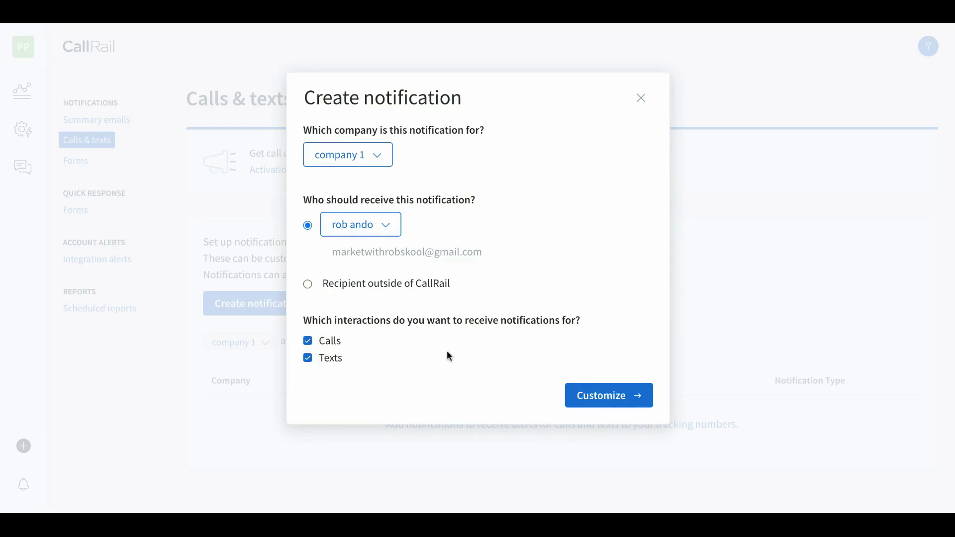
click(606, 401)
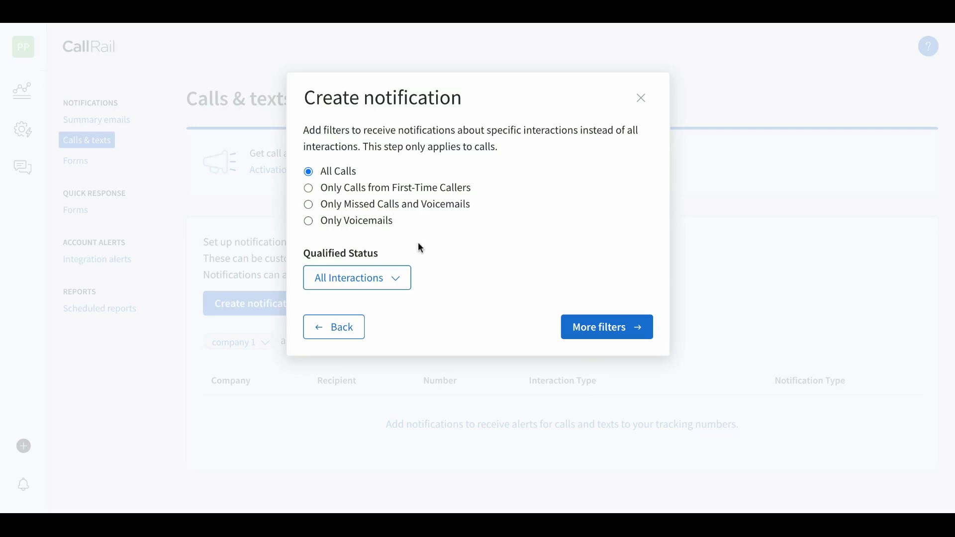
Keep the notification filters at All Calls, All Interactions and All Tags
click(394, 279)
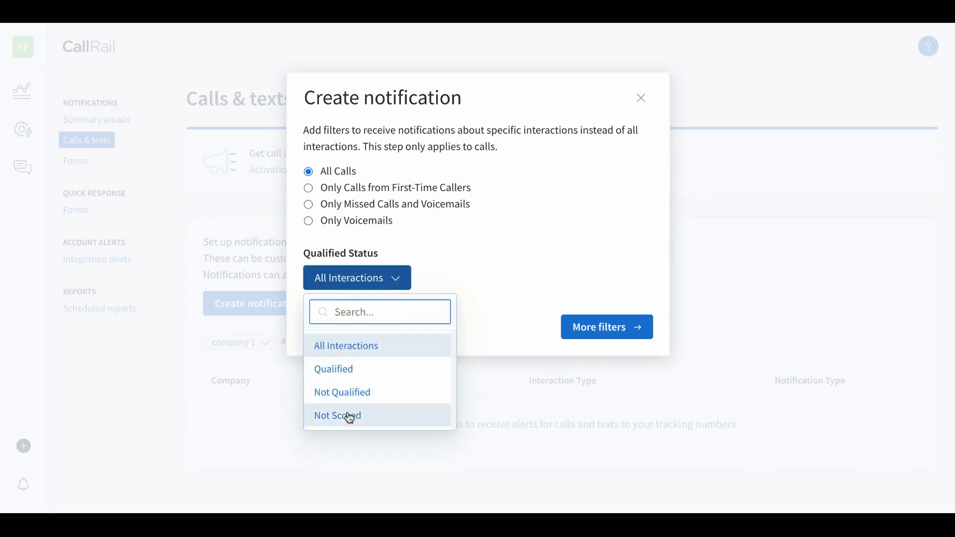
click(344, 350)
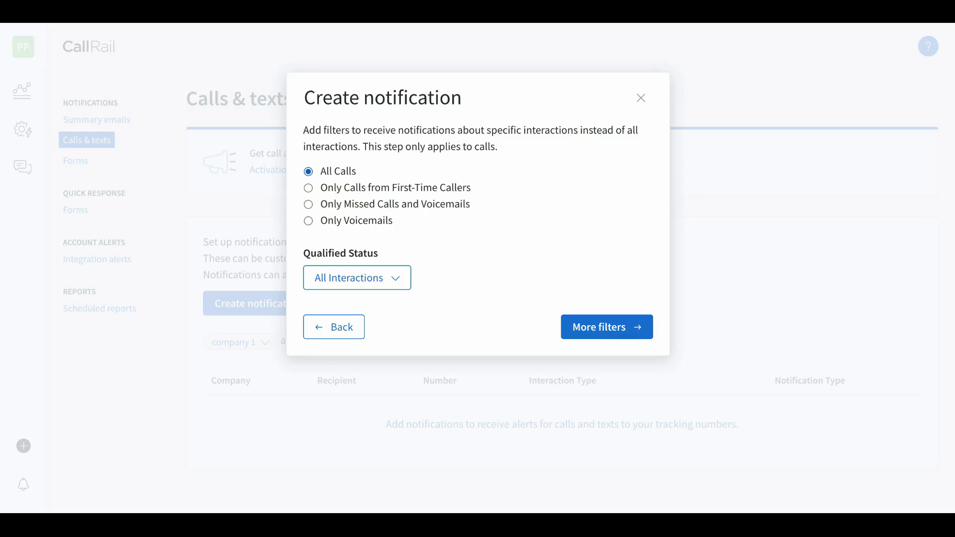
click(309, 190)
click(610, 333)
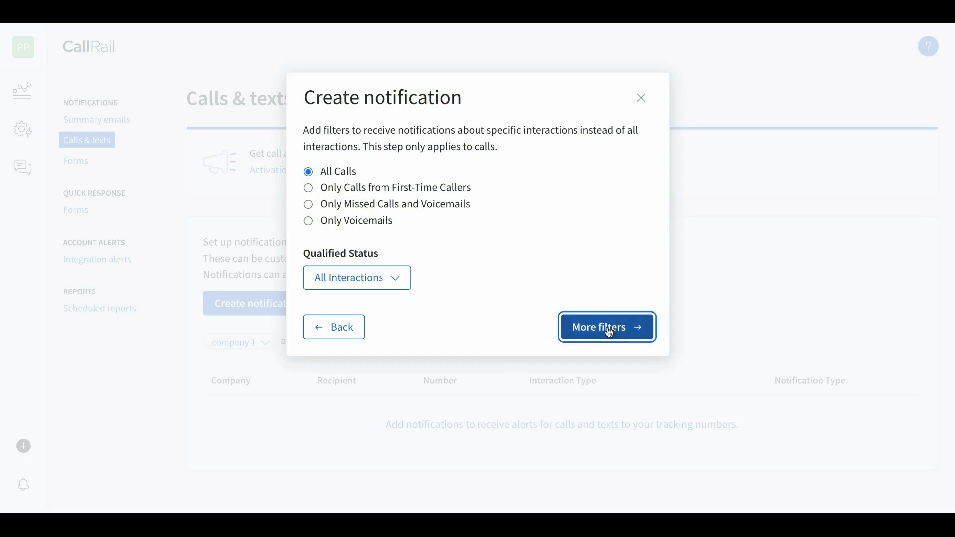
click(344, 206)
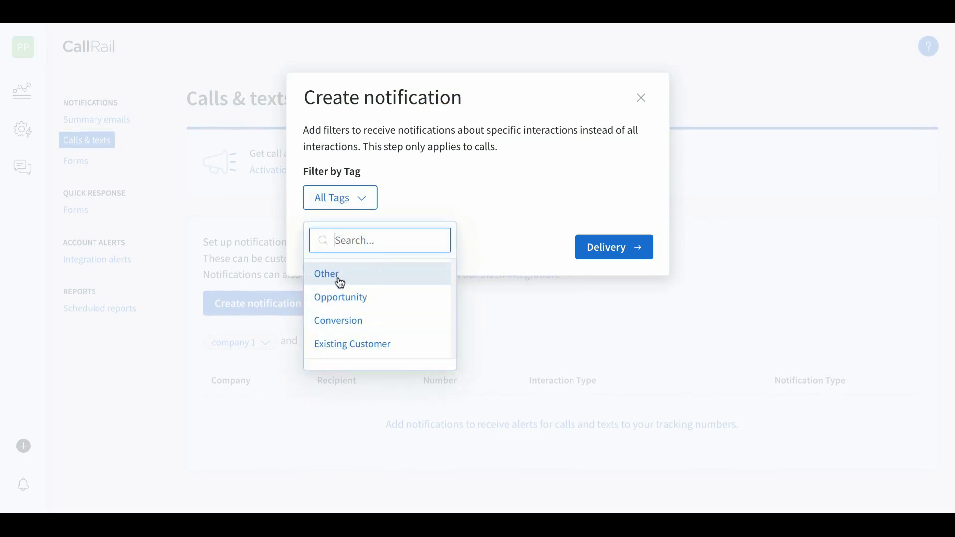
click(405, 215)
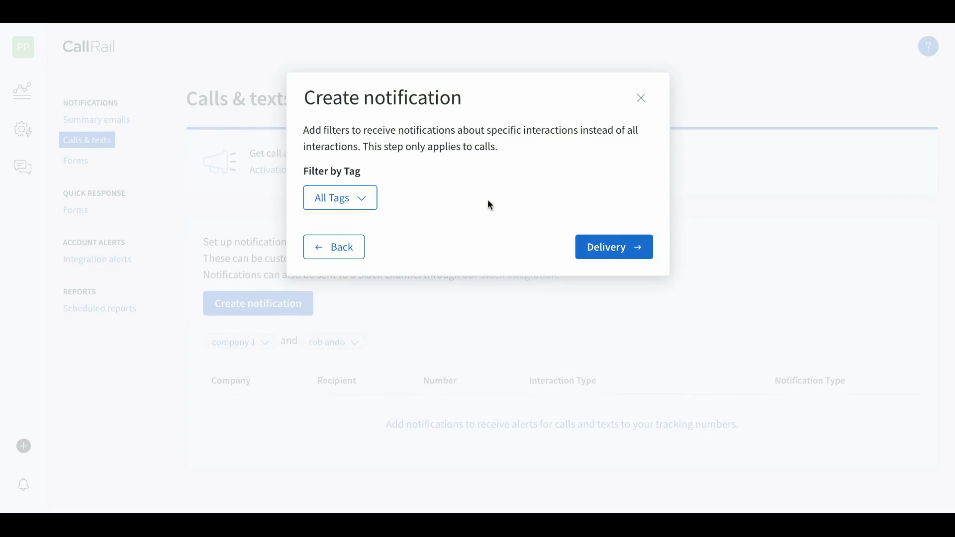
Keep Email as the delivery method and save the notification
click(614, 247)
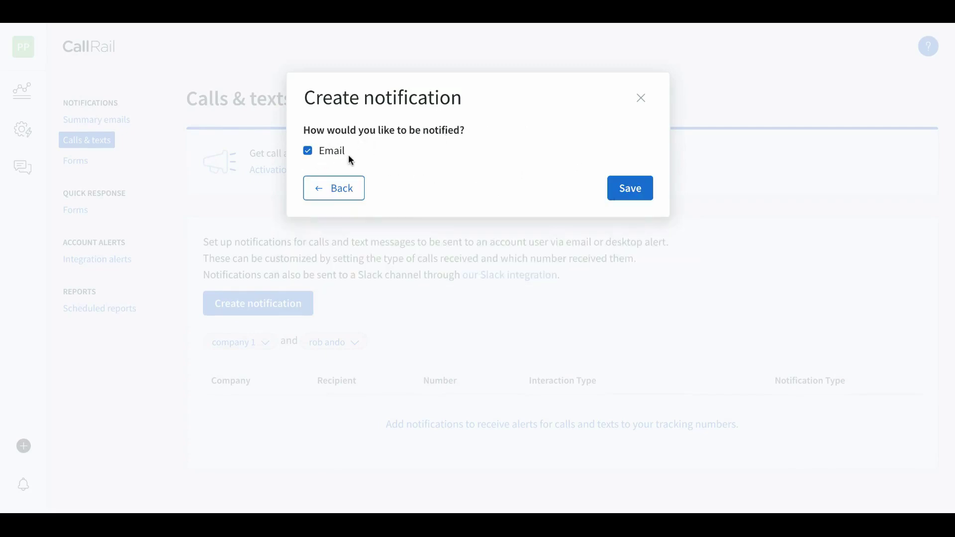
click(629, 189)
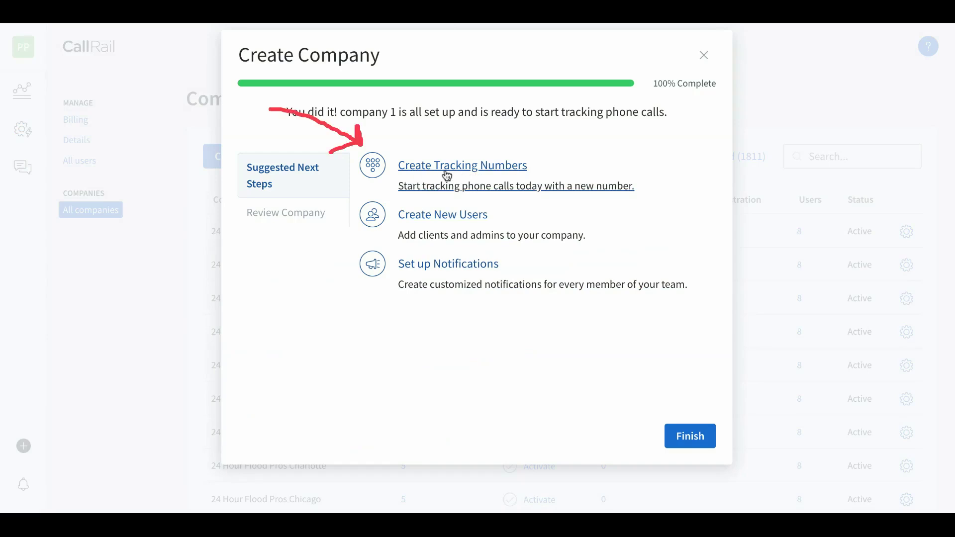
Start a website tracking number that uses a pool for calls, keywords and web sessions
click(446, 172)
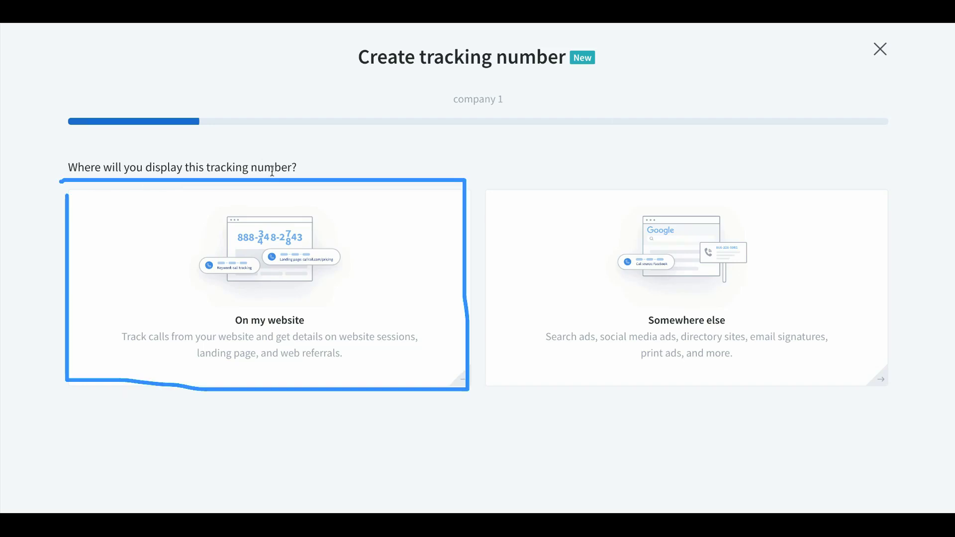
click(290, 331)
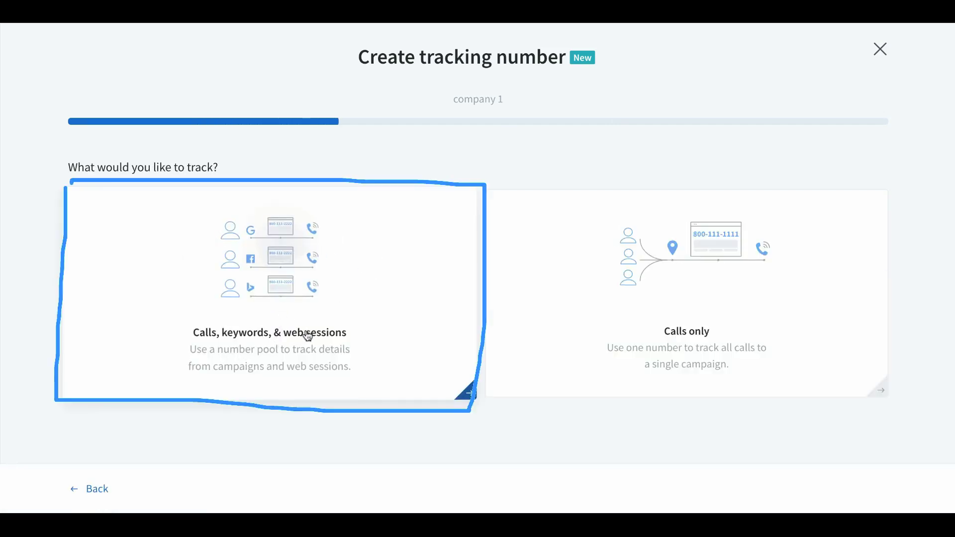
click(276, 291)
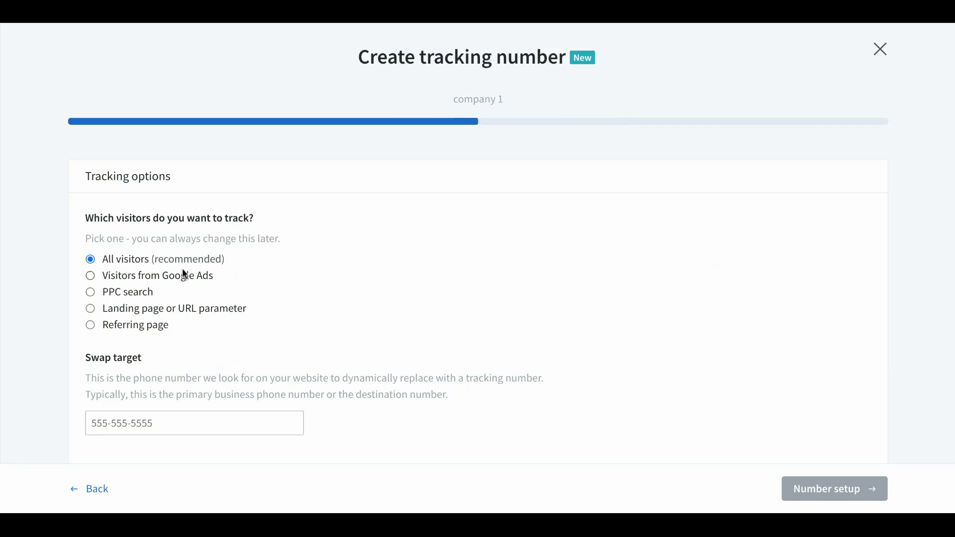
Keep tracking on All visitors and enter the business phone number as the swap target
click(129, 424)
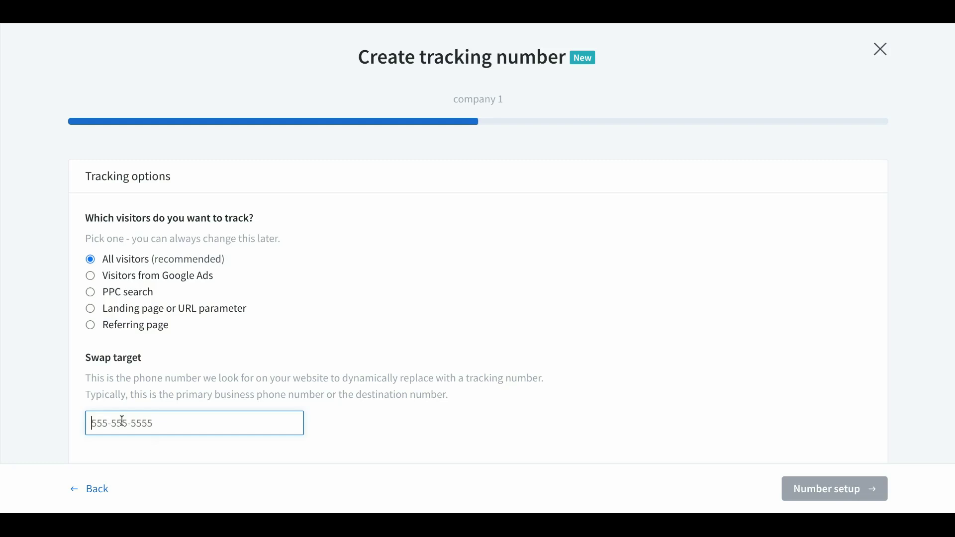
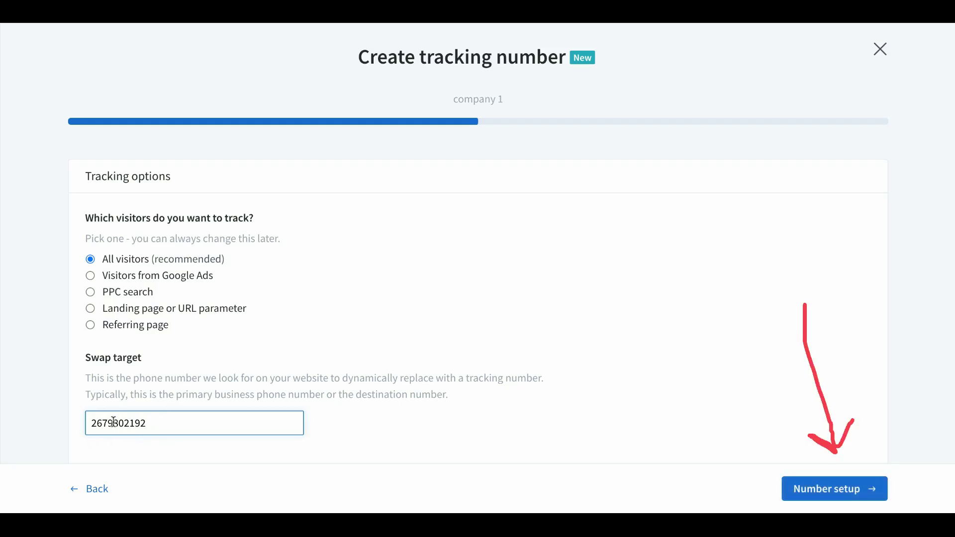
click(839, 483)
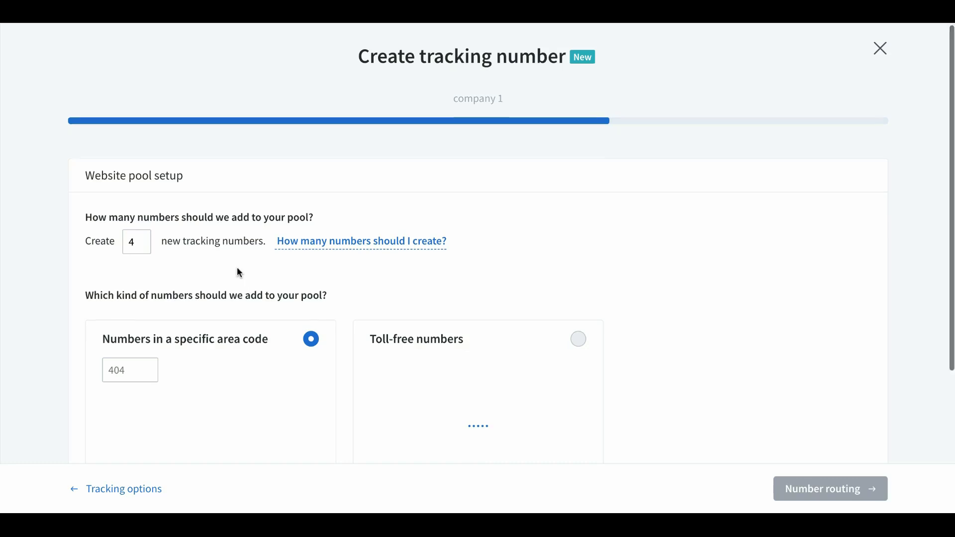
Set the 4-number Website pool to area code 267 and move on to number routing
scroll(238, 273, down, 2)
click(132, 280)
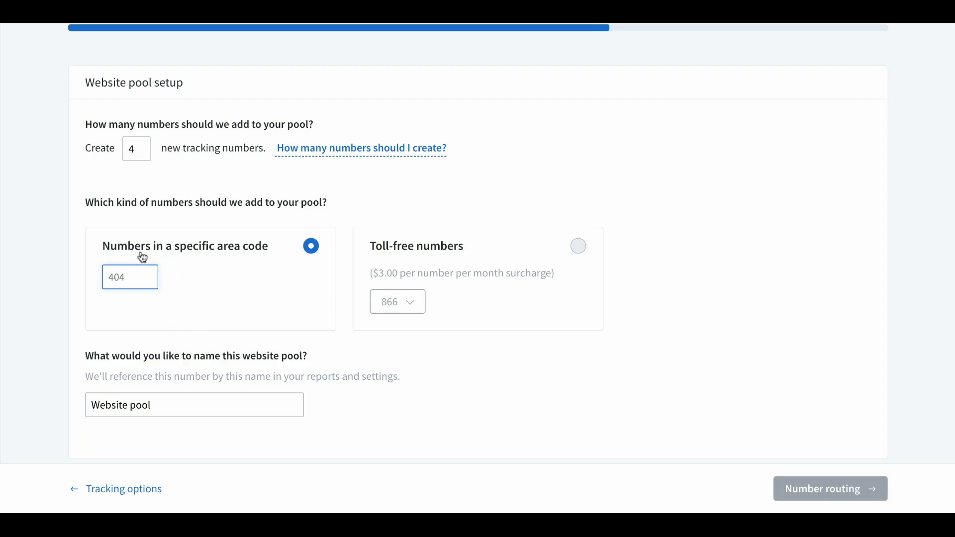
text(267)
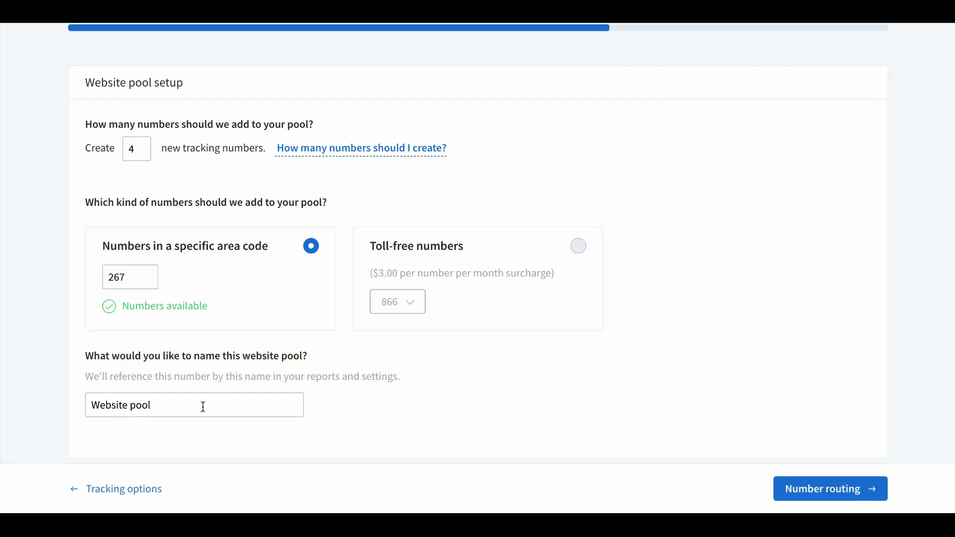
scroll(202, 404, down, 1)
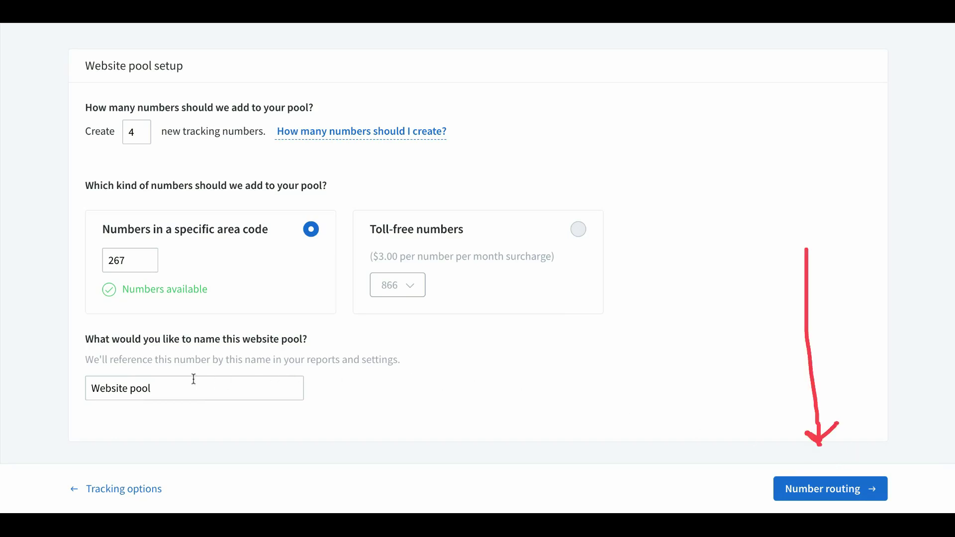
click(823, 490)
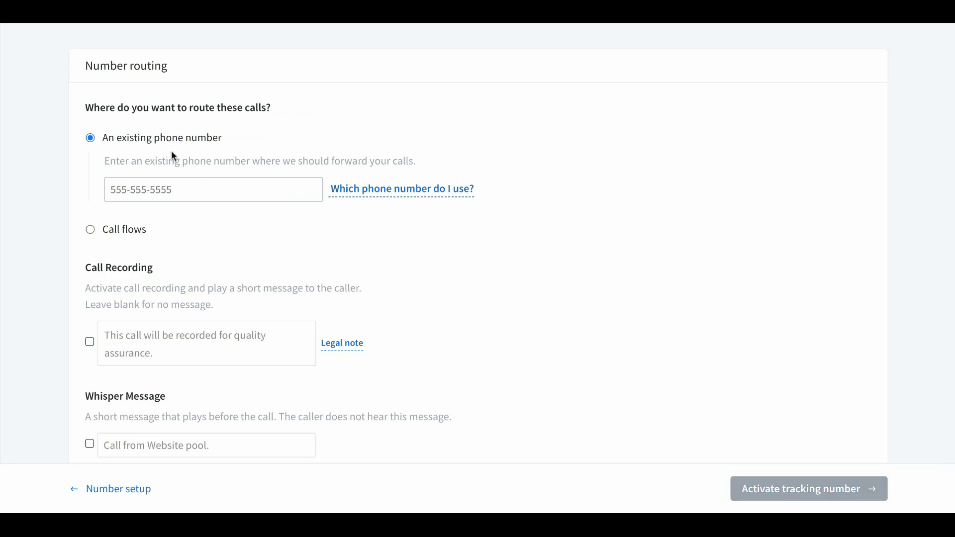
Forward the pool's calls to the existing forwarding phone number and enable call recording with its quality-assurance message
click(144, 191)
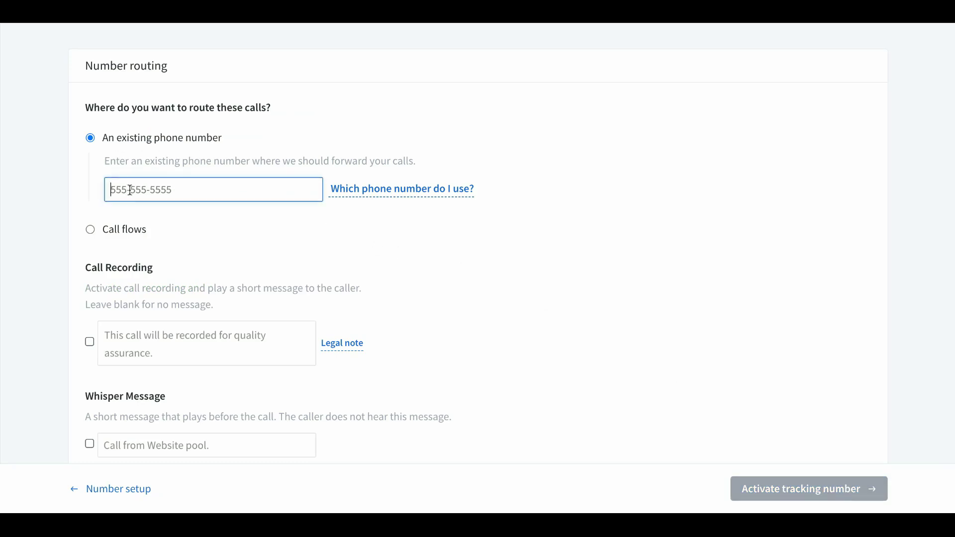
click(209, 227)
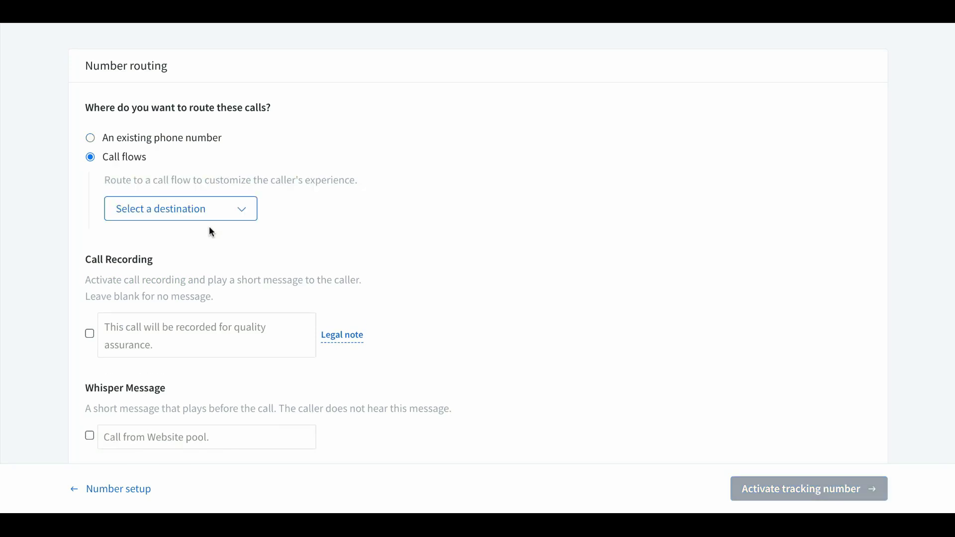
click(92, 137)
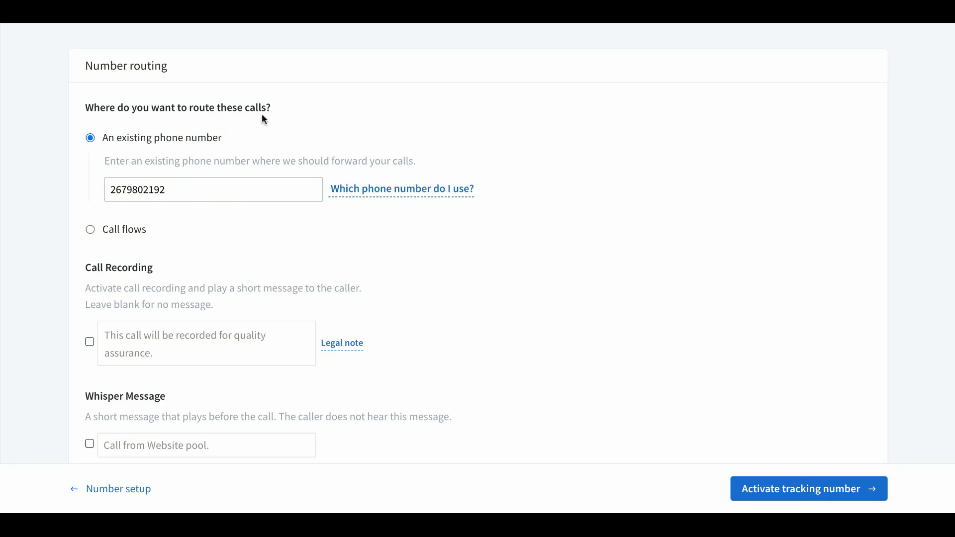
scroll(320, 248, down, 2)
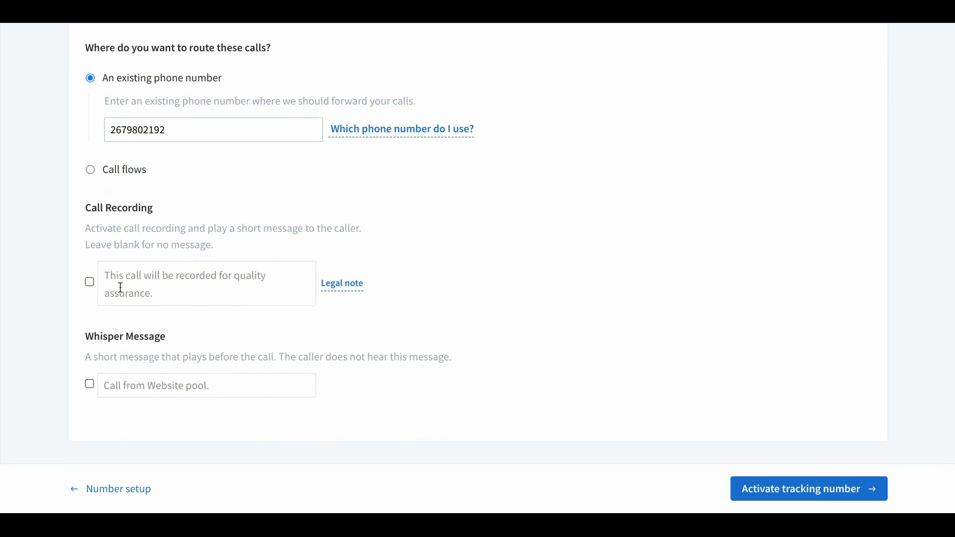
click(90, 282)
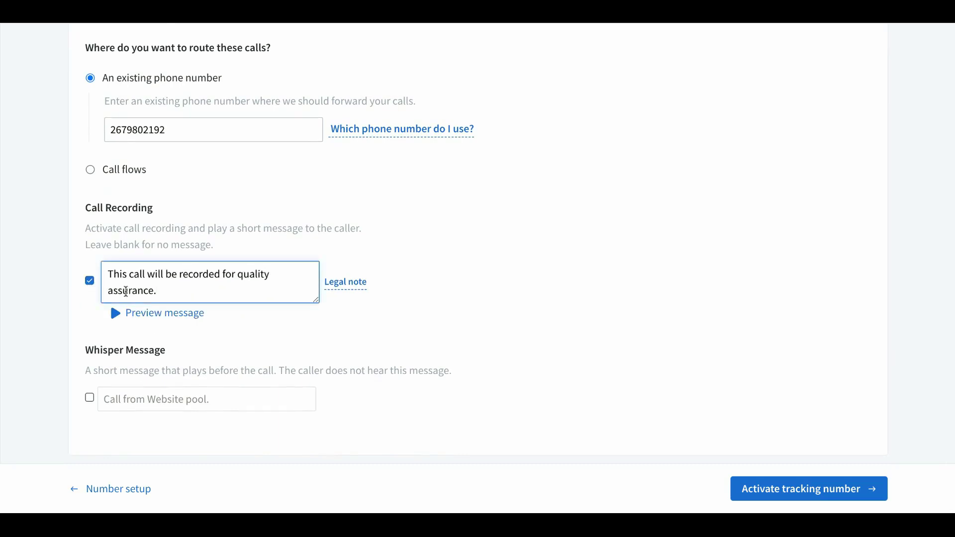
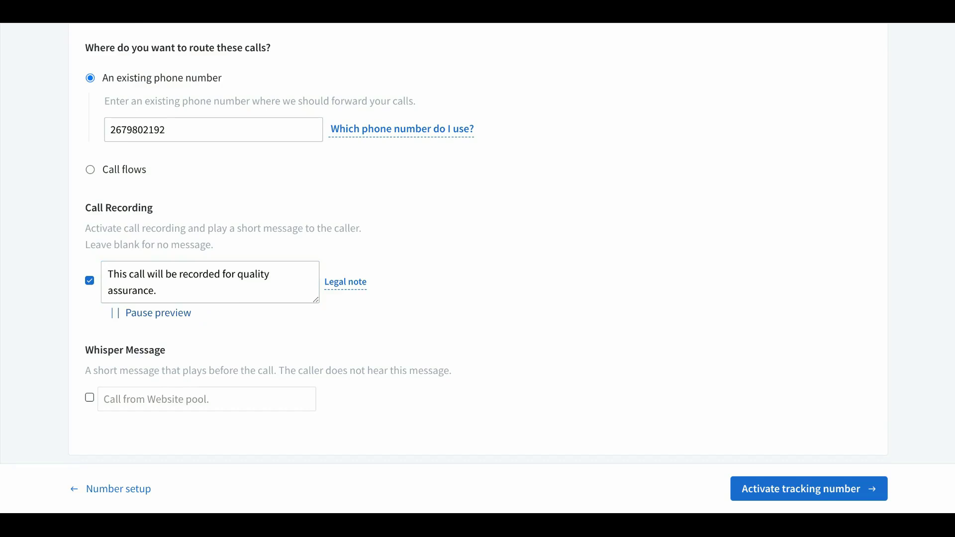
click(90, 281)
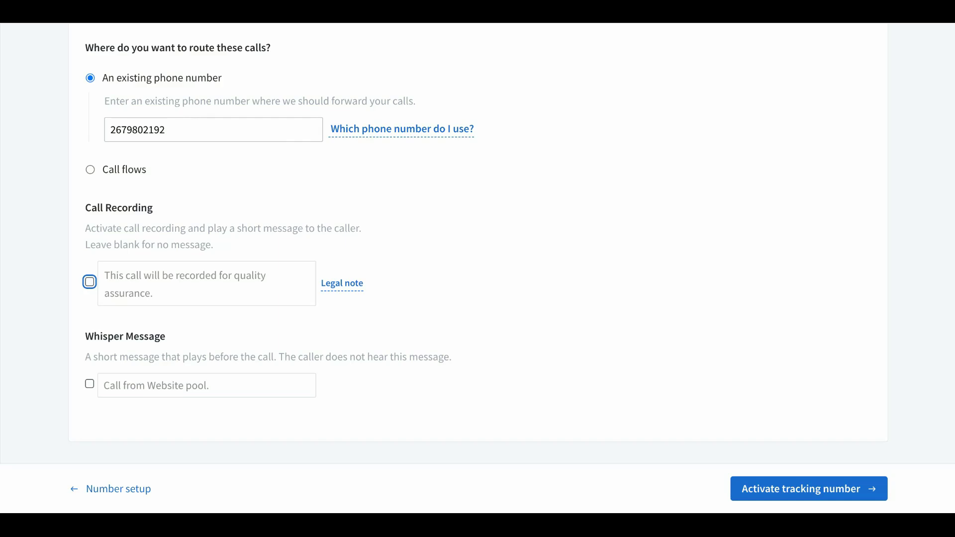
click(89, 281)
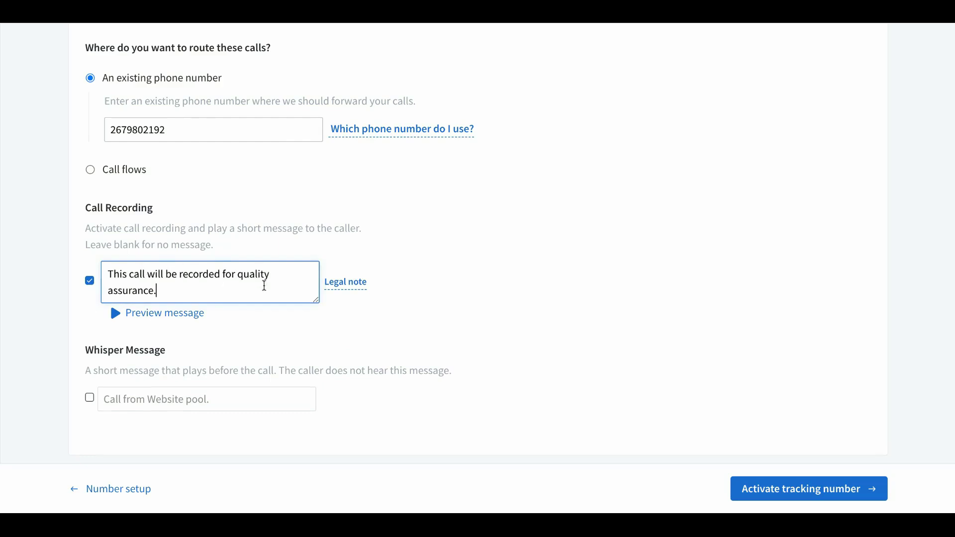
scroll(241, 351, down, 1)
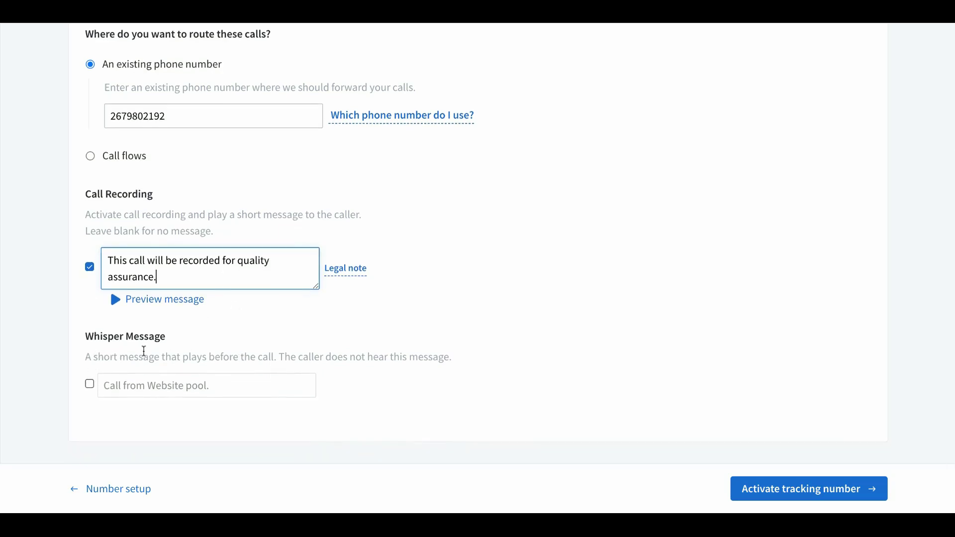
Enable the whisper message, change its text to 'Call Google Ads Skool', and preview it
click(91, 386)
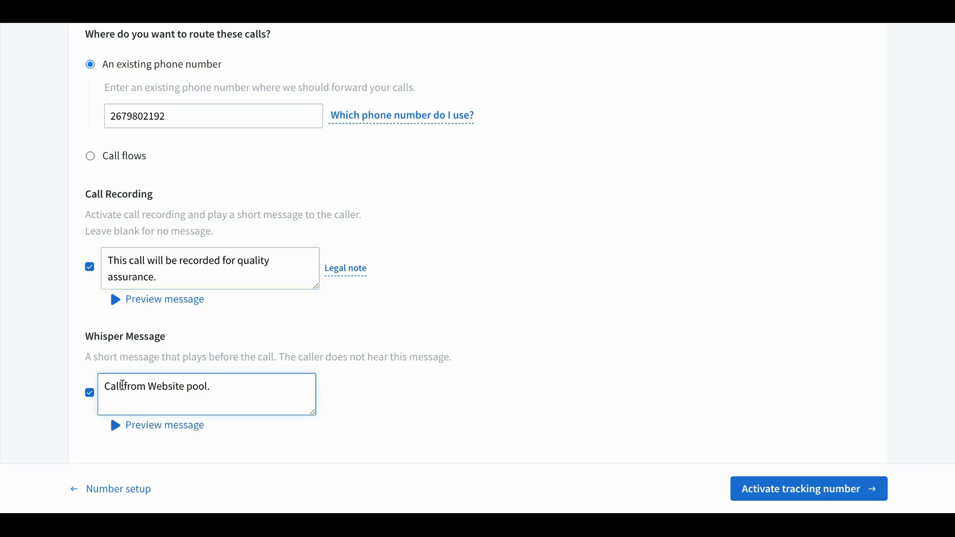
drag(223, 388, 124, 386)
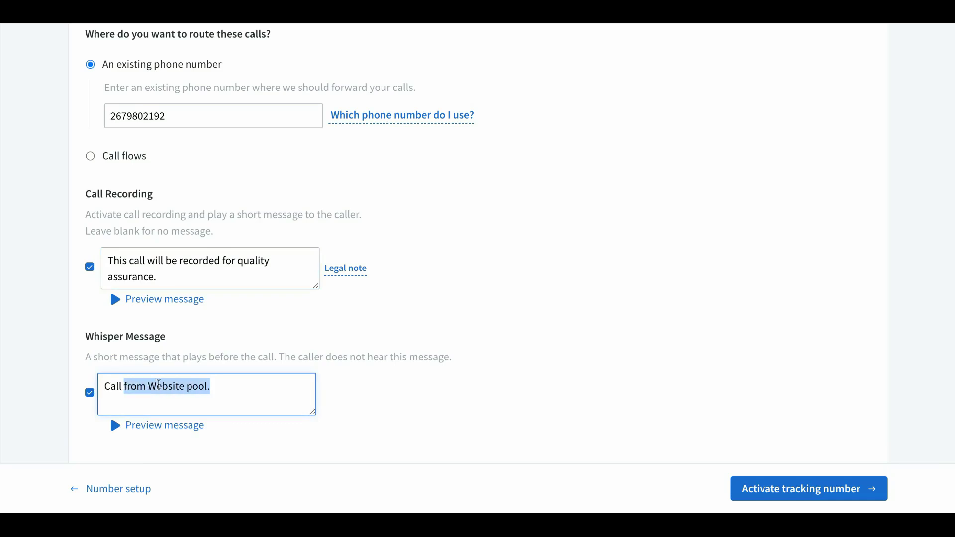
text(Goo)
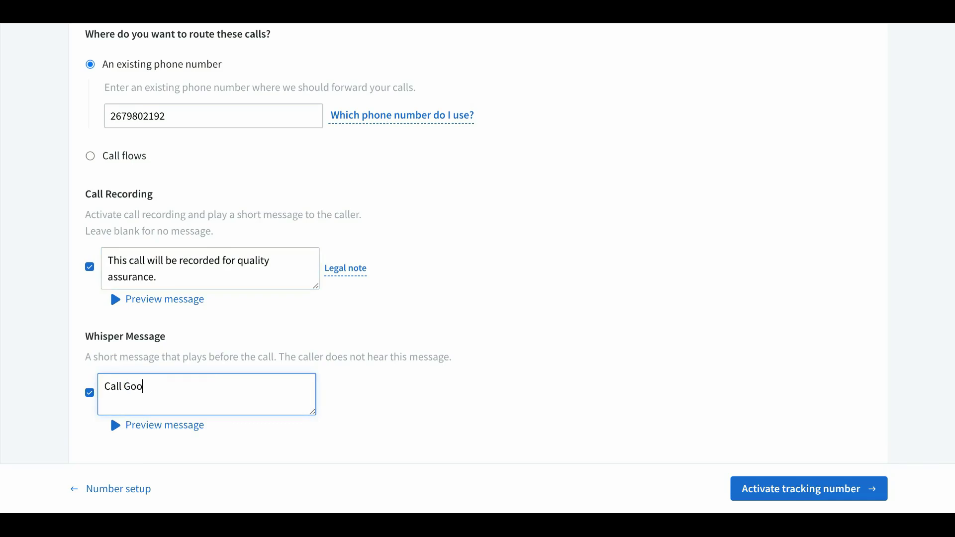
text(gle Ads Skool)
click(158, 436)
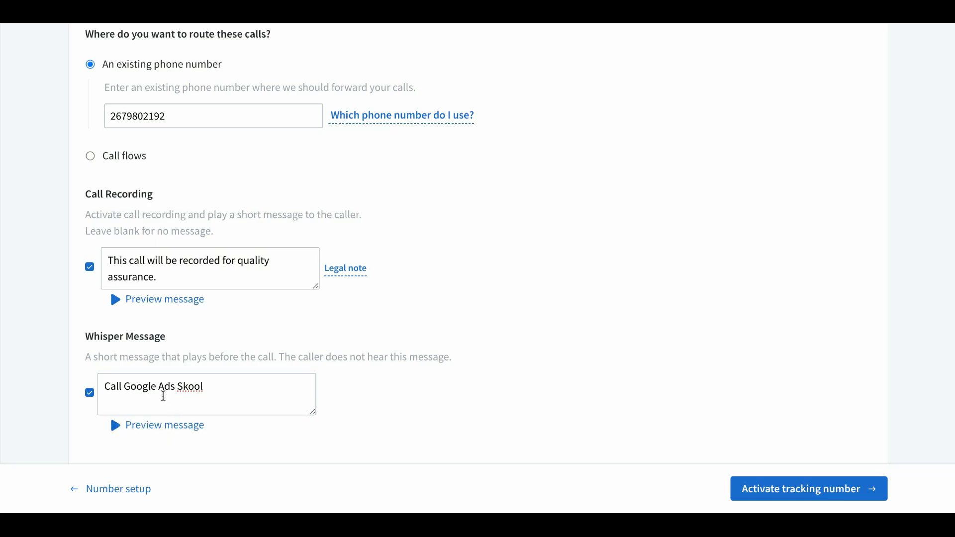
Correct the whisper text to 'Call from Google Ads' and preview the result
click(125, 386)
text(from)
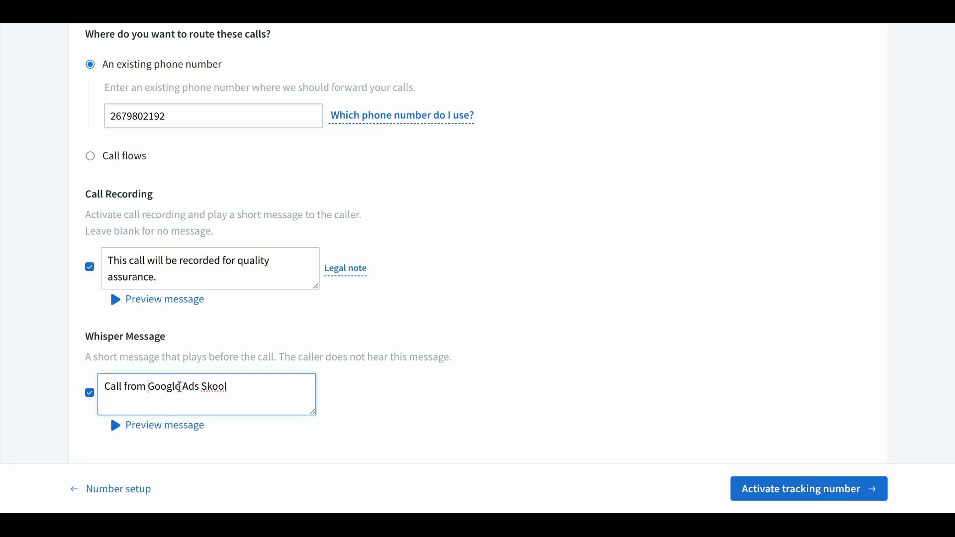
click(182, 433)
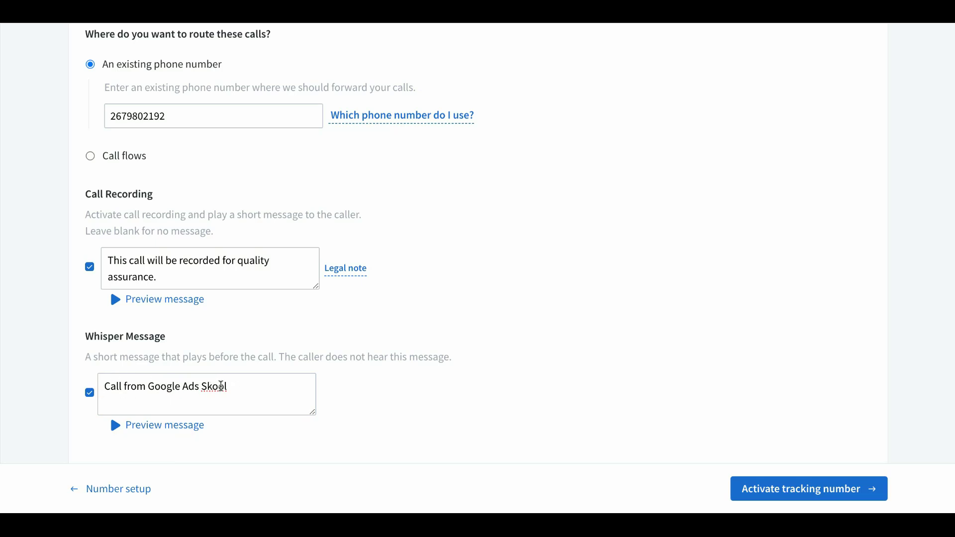
click(236, 386)
key(BackSpace)
key(BackSpace)
key(BackSpace)
key(BackSpace)
key(BackSpace)
key(BackSpace)
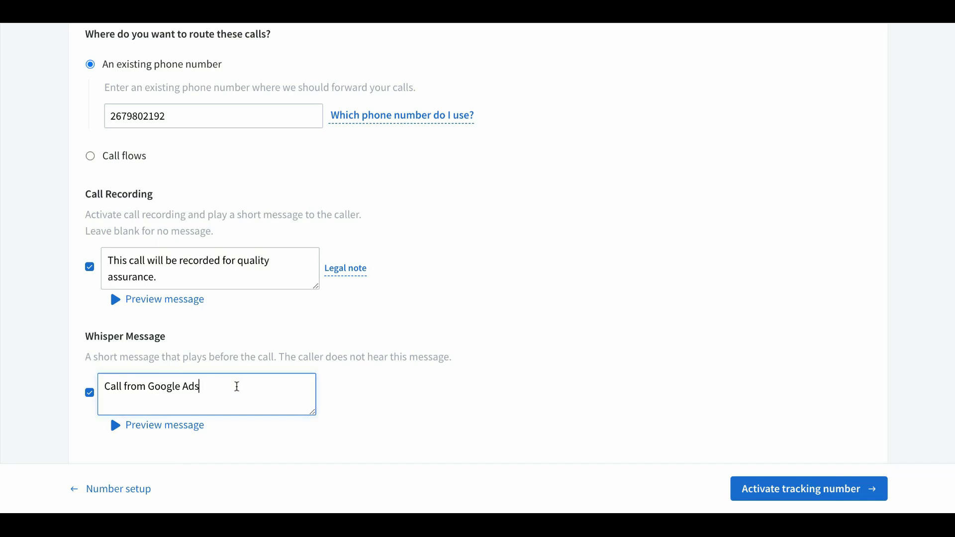
click(182, 427)
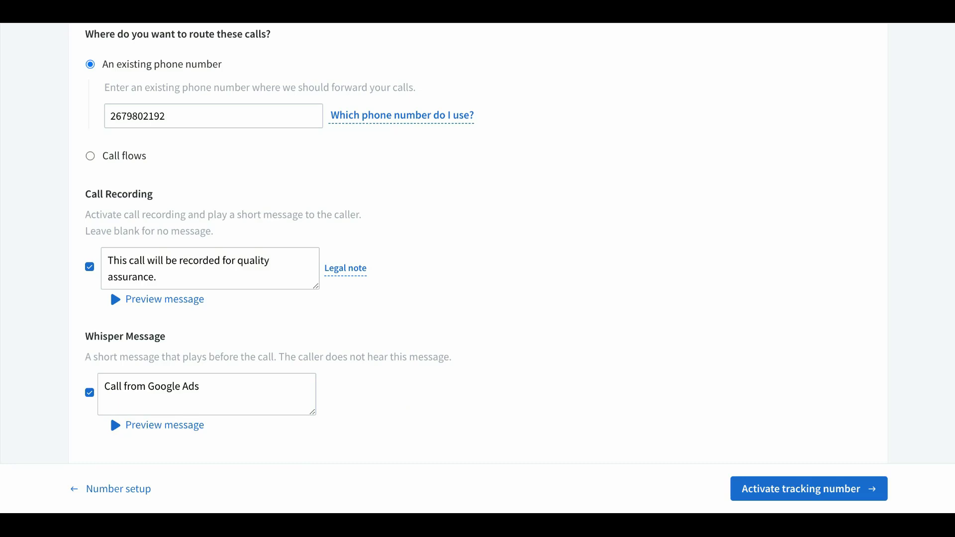
scroll(207, 347, down, 1)
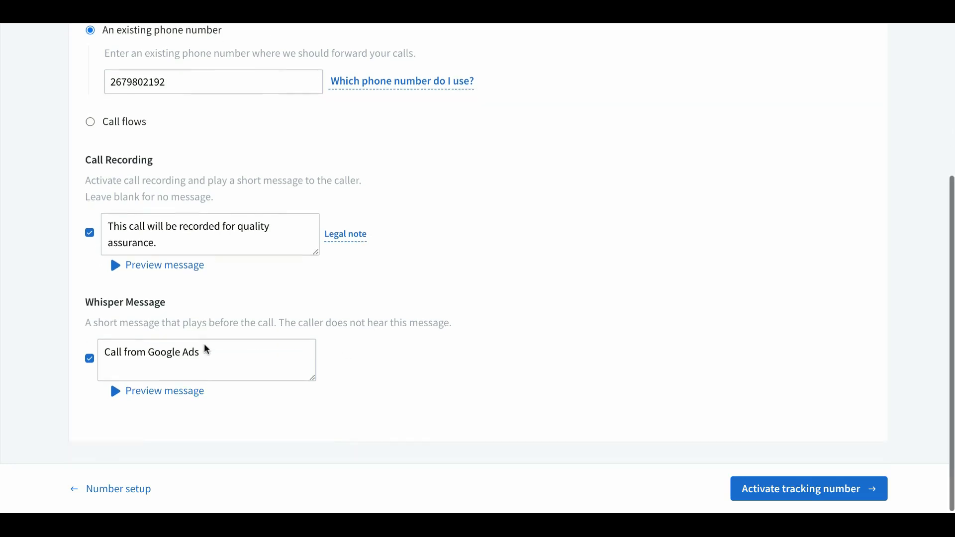
Activate the Website pool tracking number and expand its full details
click(787, 494)
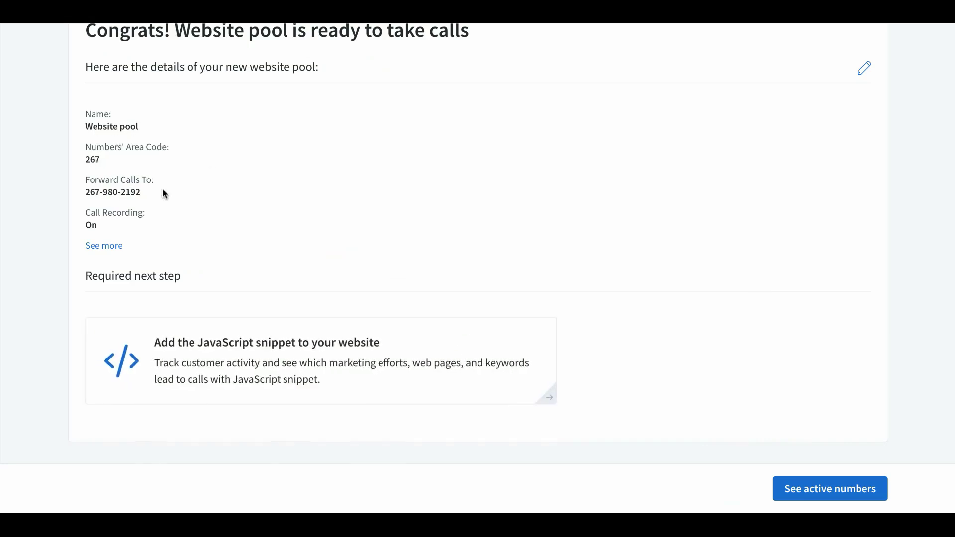
click(107, 246)
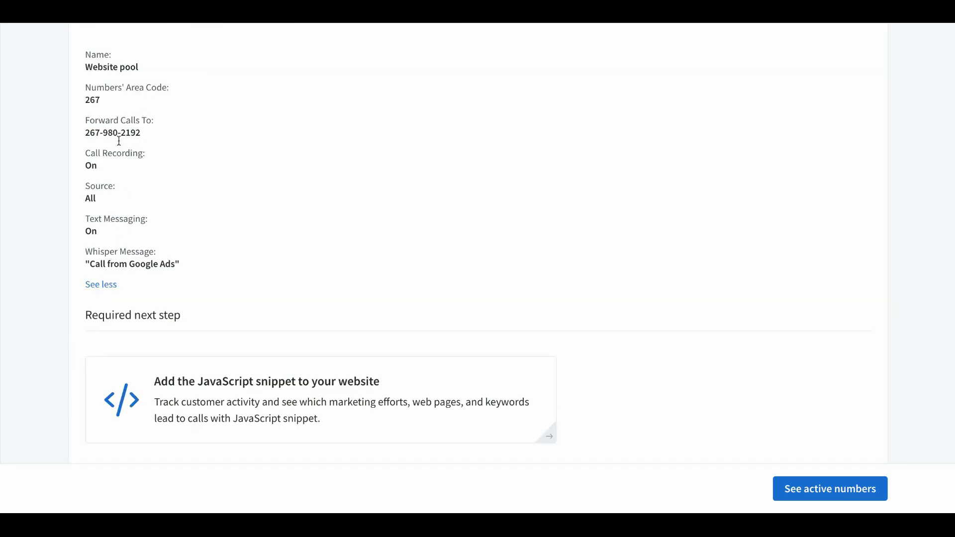
scroll(278, 244, down, 1)
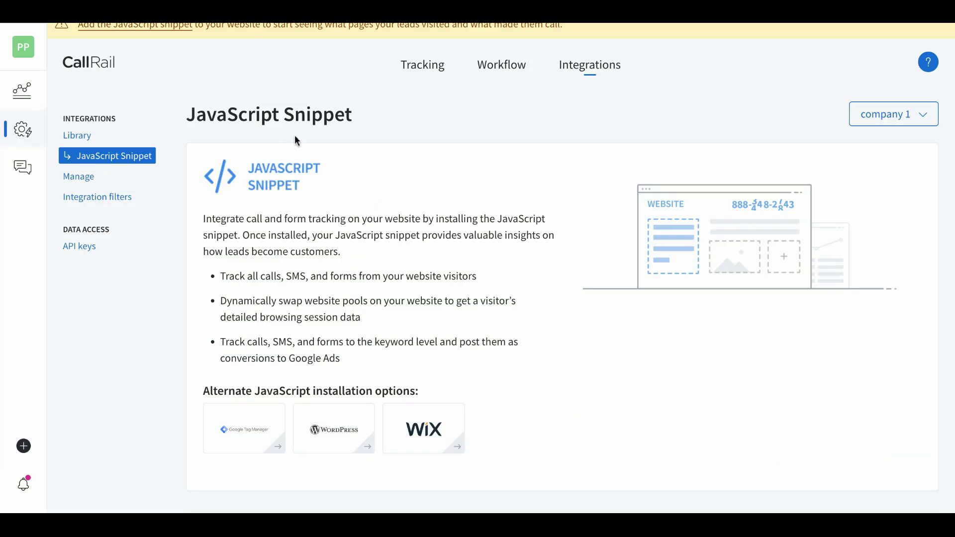
Copy the JavaScript snippet from Installation Instructions, then go to Tracking > Numbers
scroll(485, 215, down, 5)
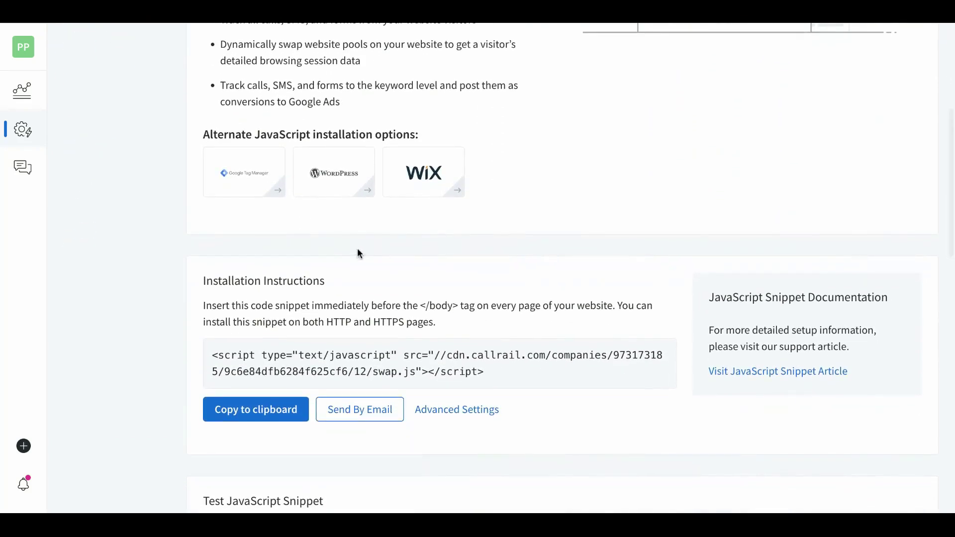
scroll(358, 253, down, 1)
click(273, 362)
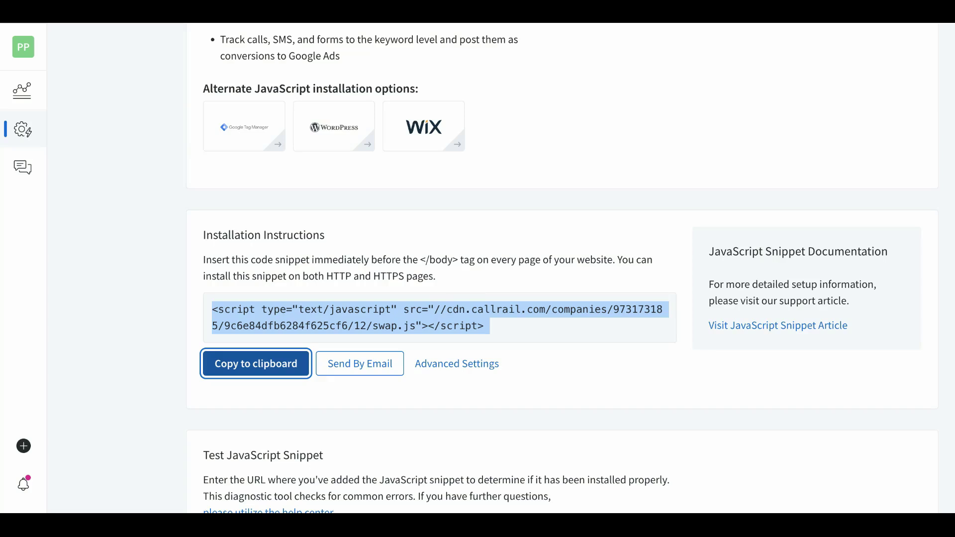
scroll(570, 270, up, 2)
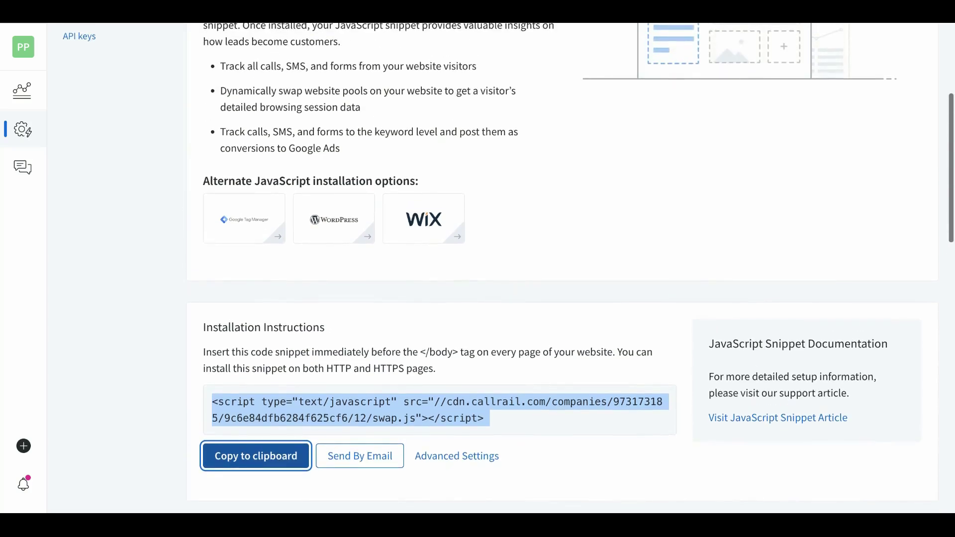
scroll(365, 159, up, 2)
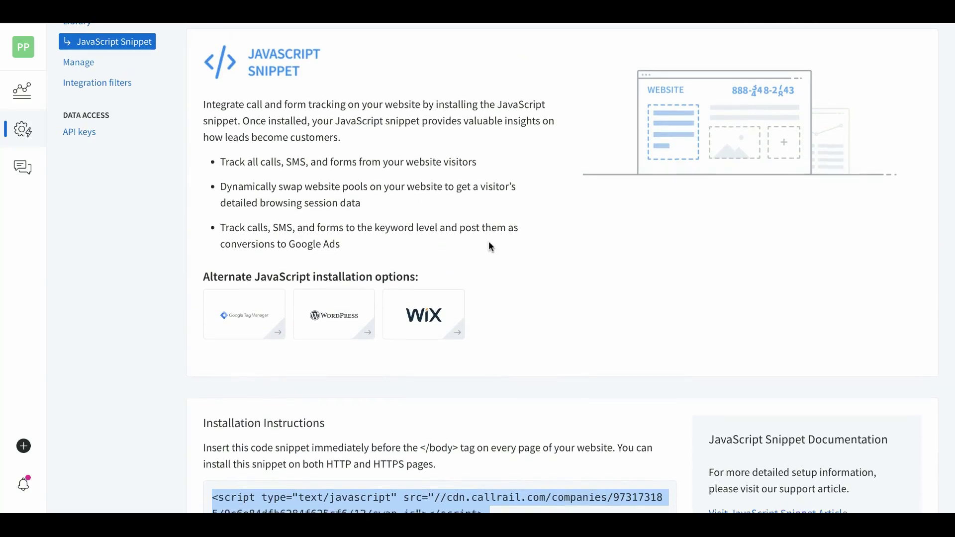
scroll(488, 247, down, 3)
click(436, 271)
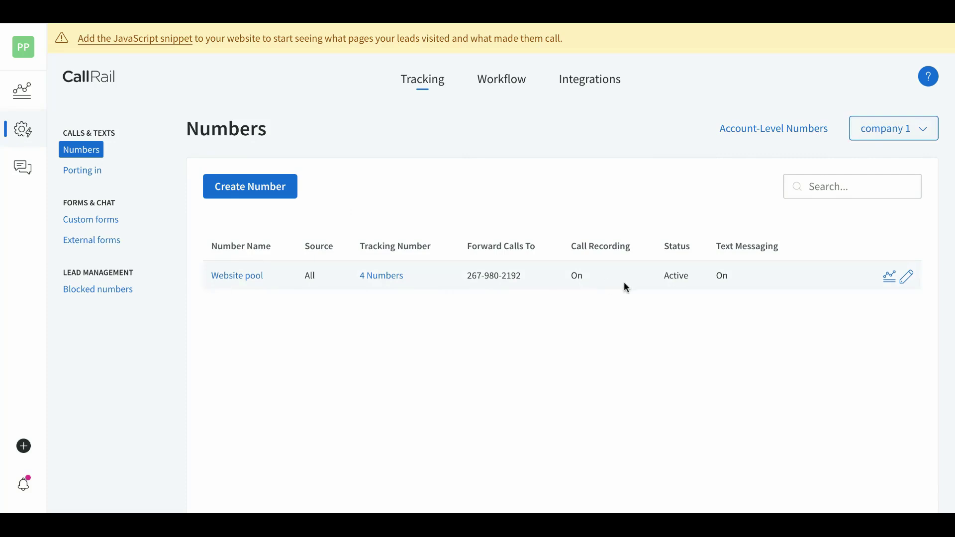
Turn off 'Receive text messages (SMS)' for the Website pool and return to Numbers
click(909, 278)
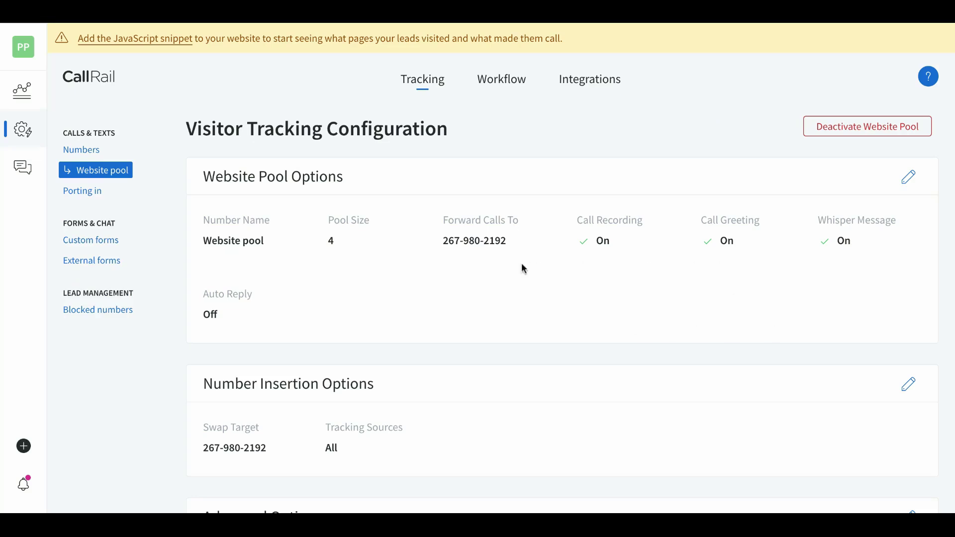
scroll(521, 264, down, 2)
scroll(522, 267, down, 3)
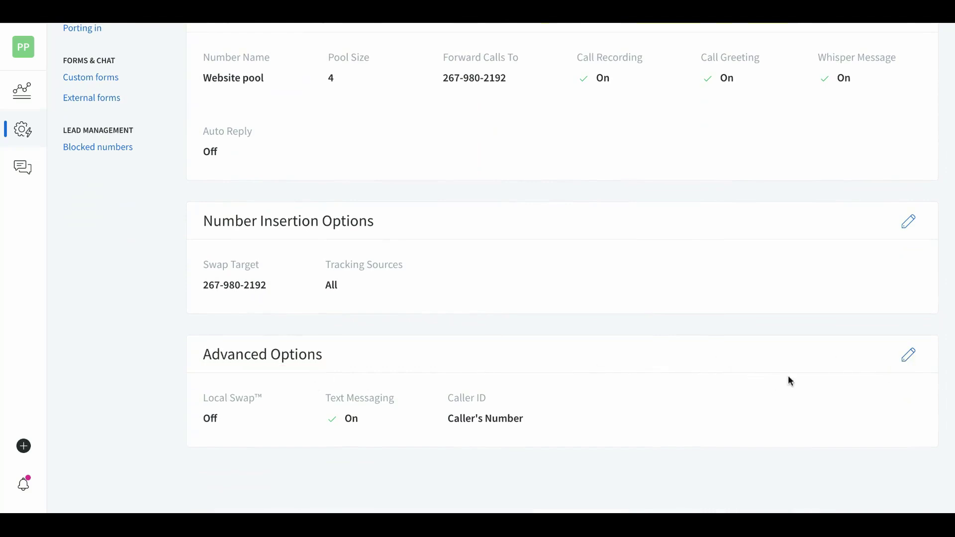
click(908, 355)
scroll(531, 366, down, 5)
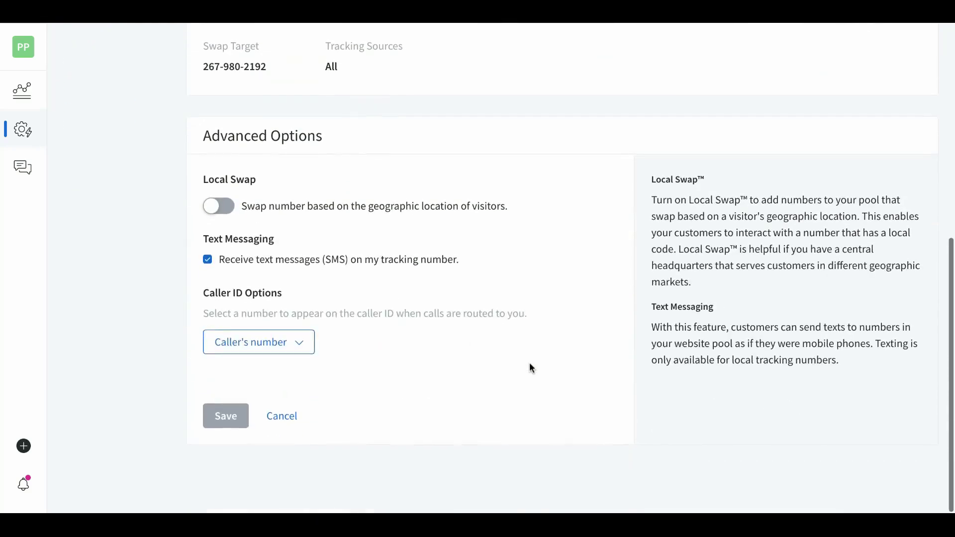
click(207, 262)
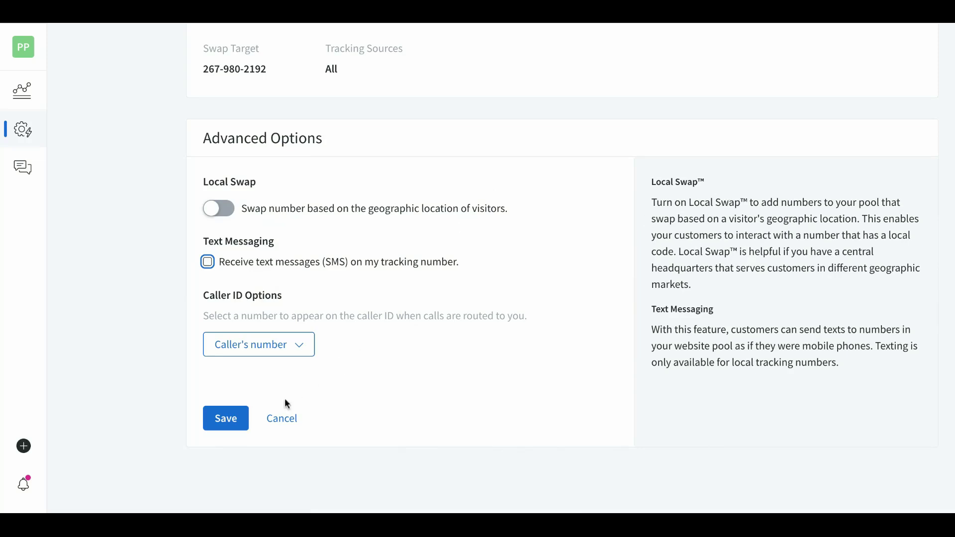
click(226, 418)
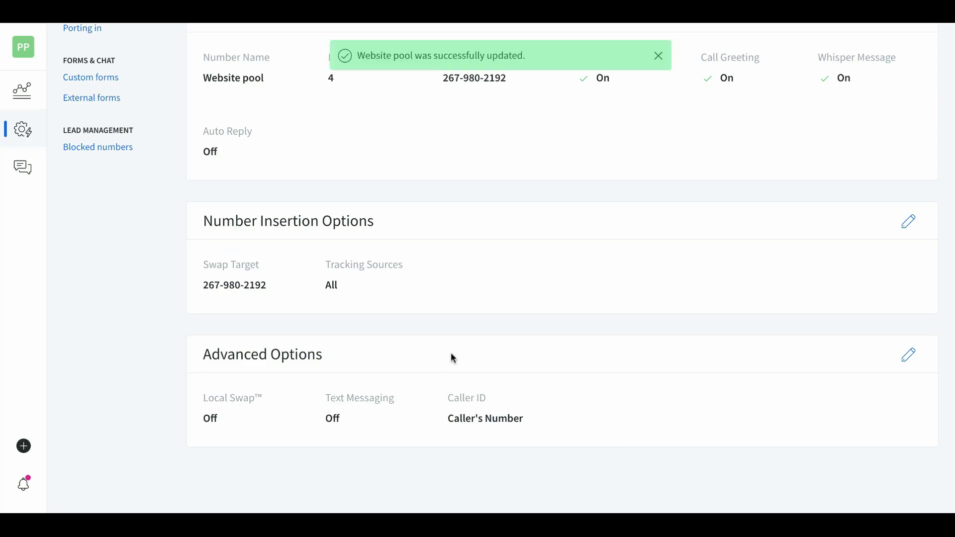
scroll(451, 343, up, 3)
click(419, 90)
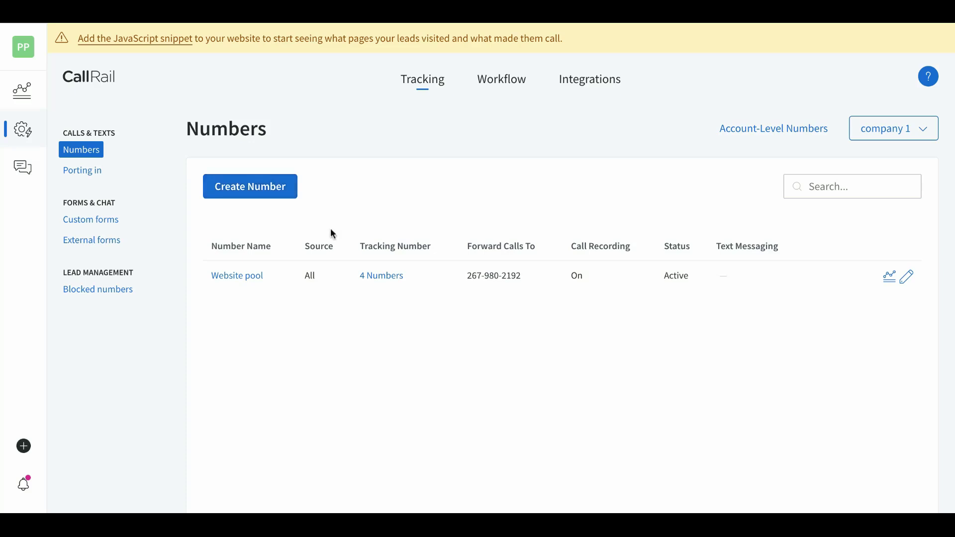
Start a new online number for a Google Ads ad extension on mobile devices only
click(247, 189)
click(376, 342)
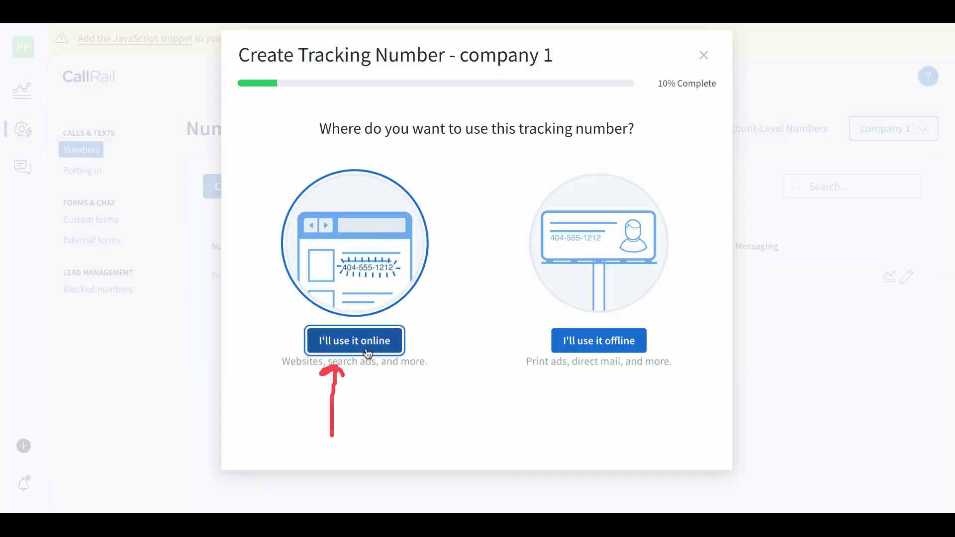
click(594, 344)
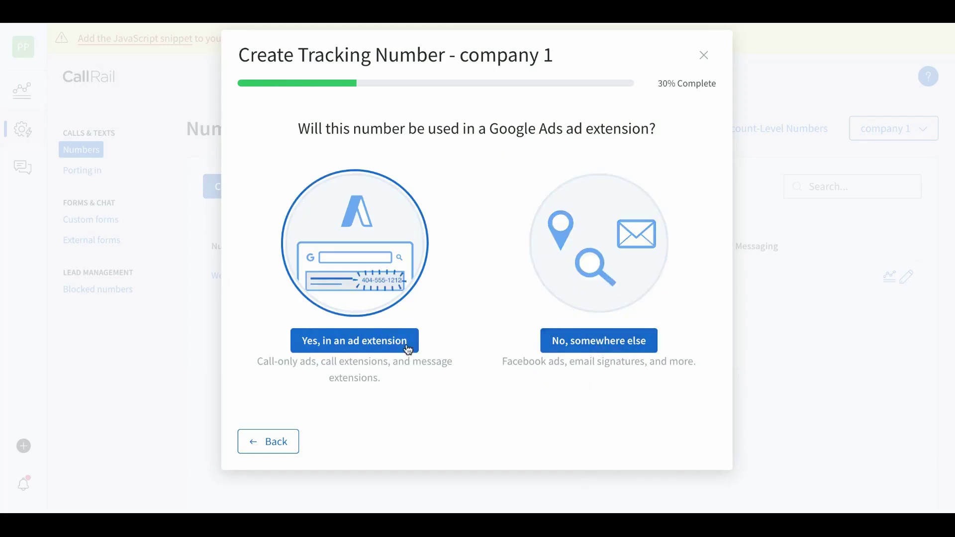
click(353, 348)
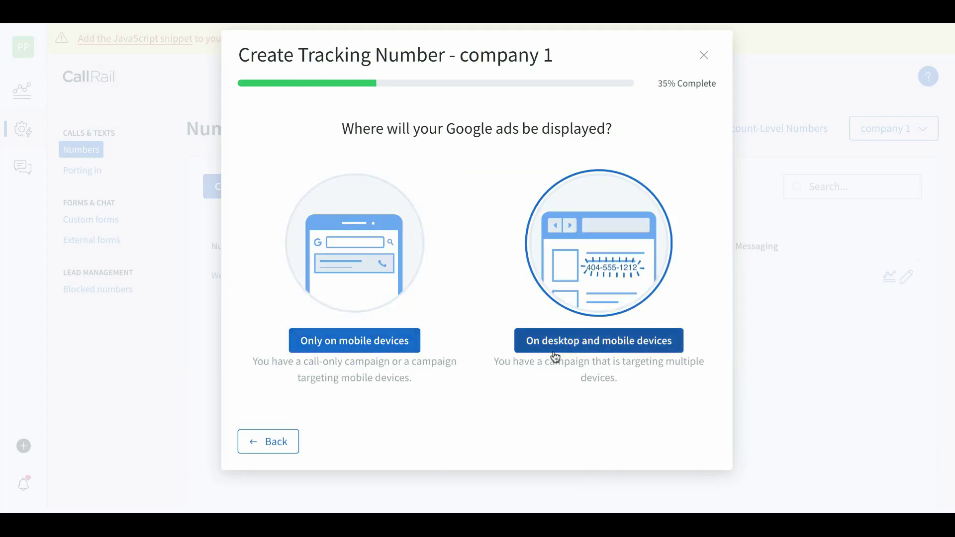
click(350, 348)
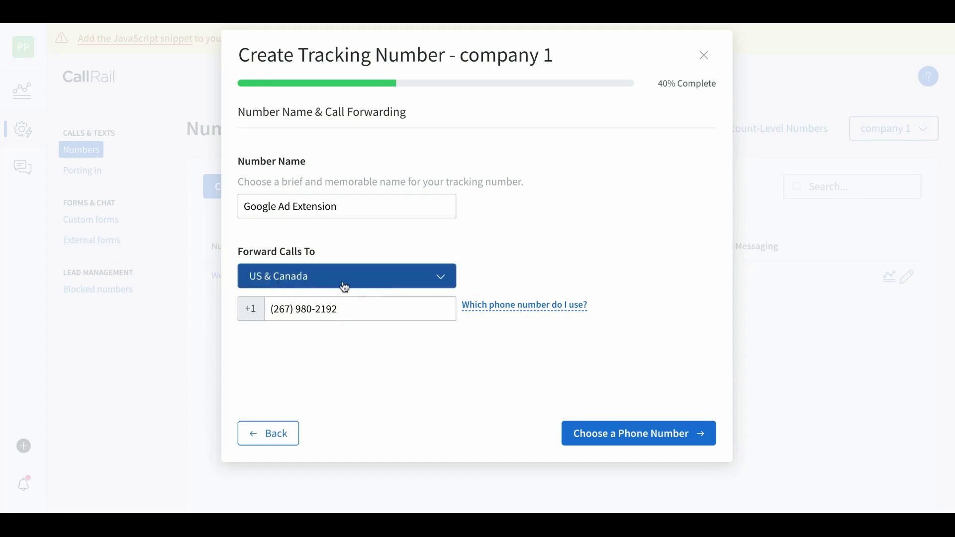
click(614, 440)
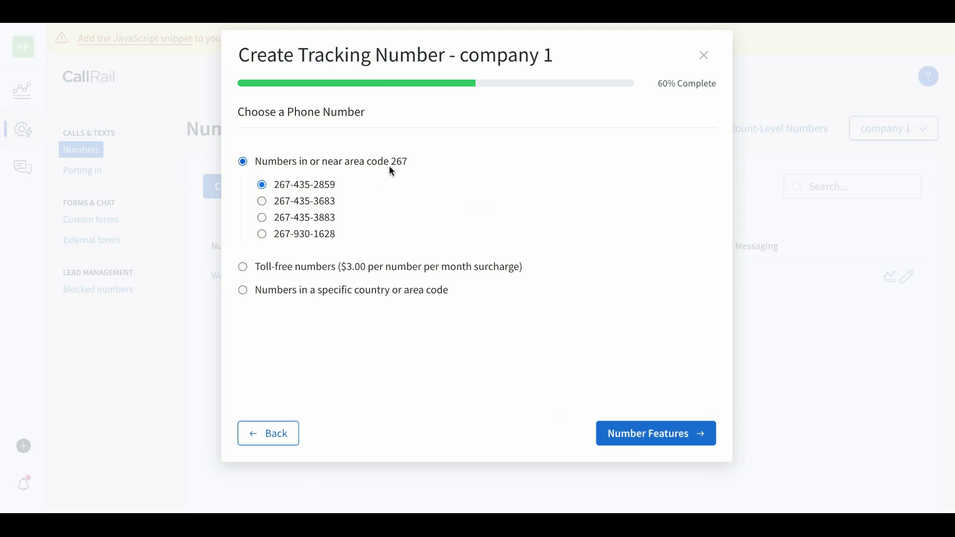
click(243, 292)
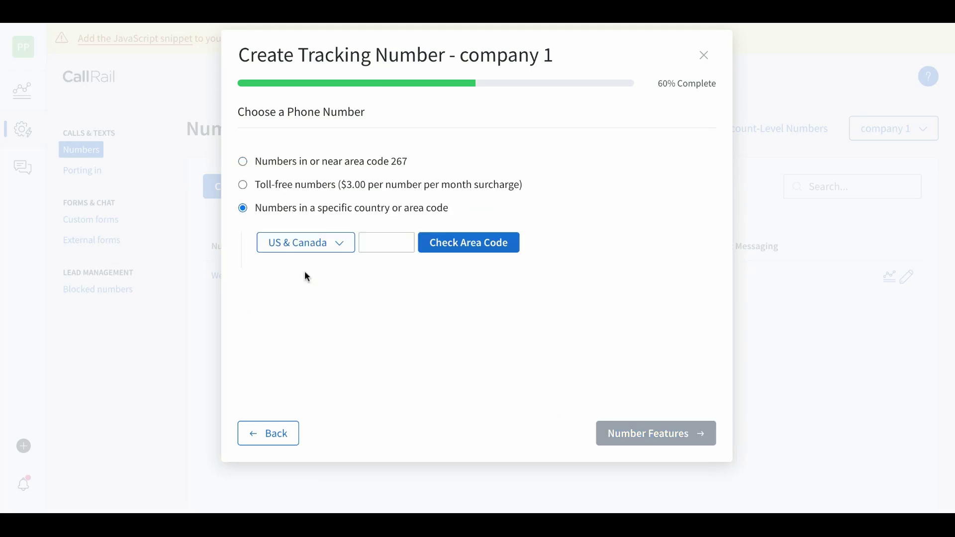
click(411, 246)
click(244, 186)
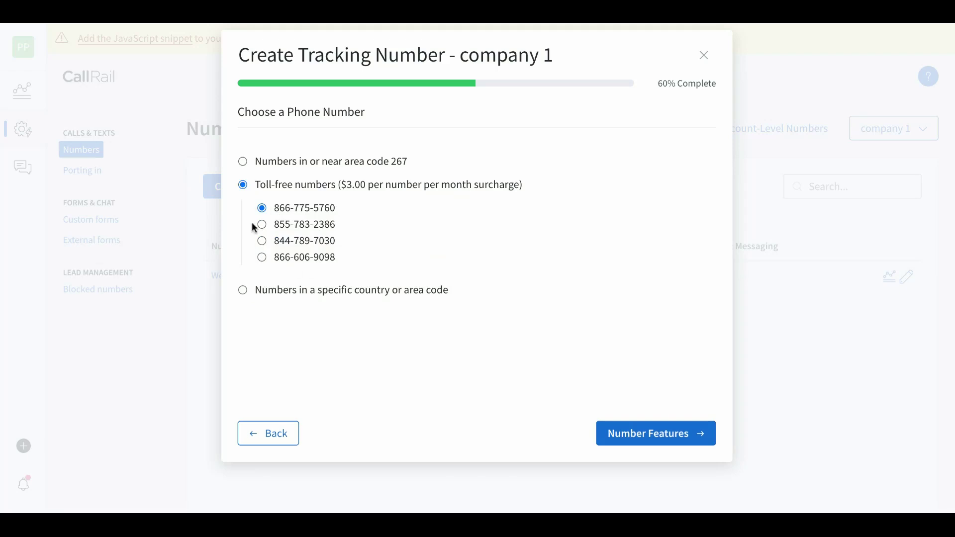
click(244, 163)
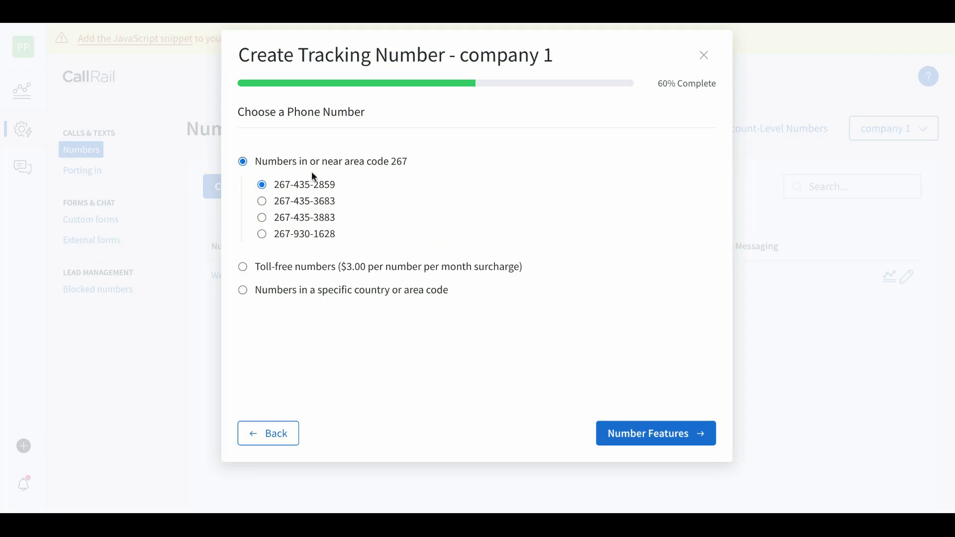
click(660, 442)
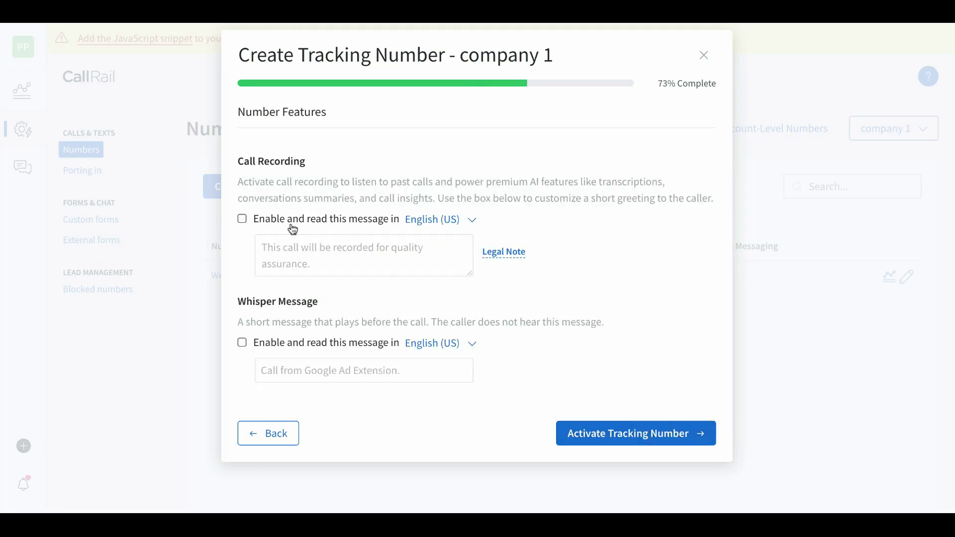
click(254, 223)
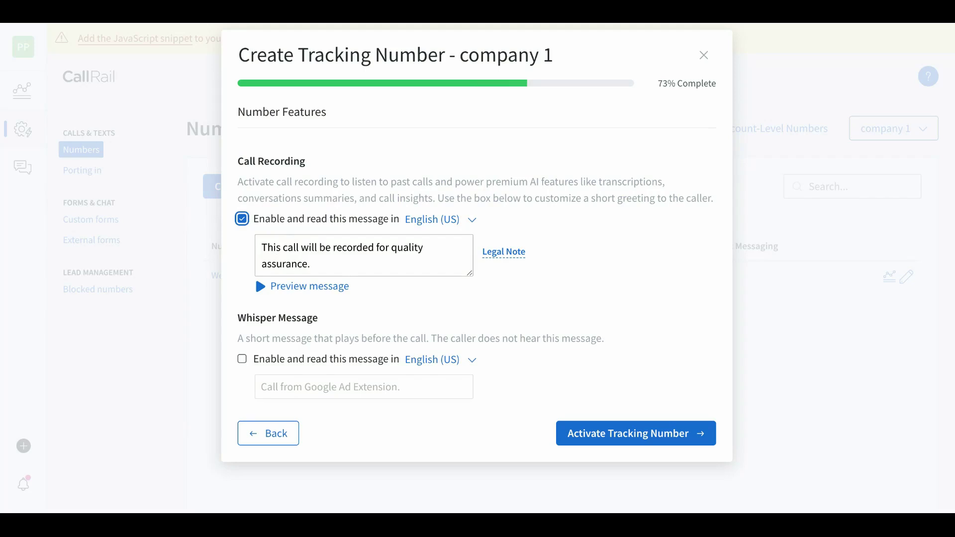
click(242, 359)
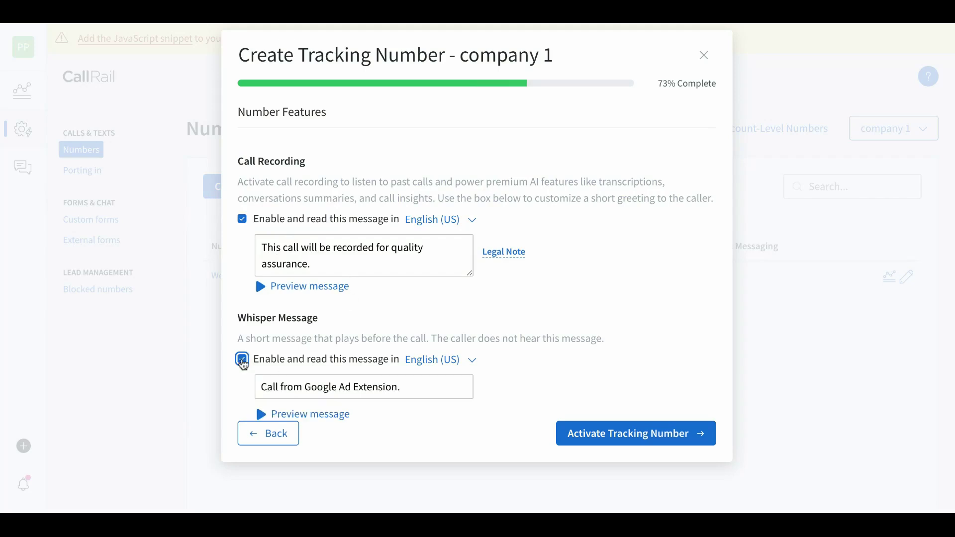
click(283, 414)
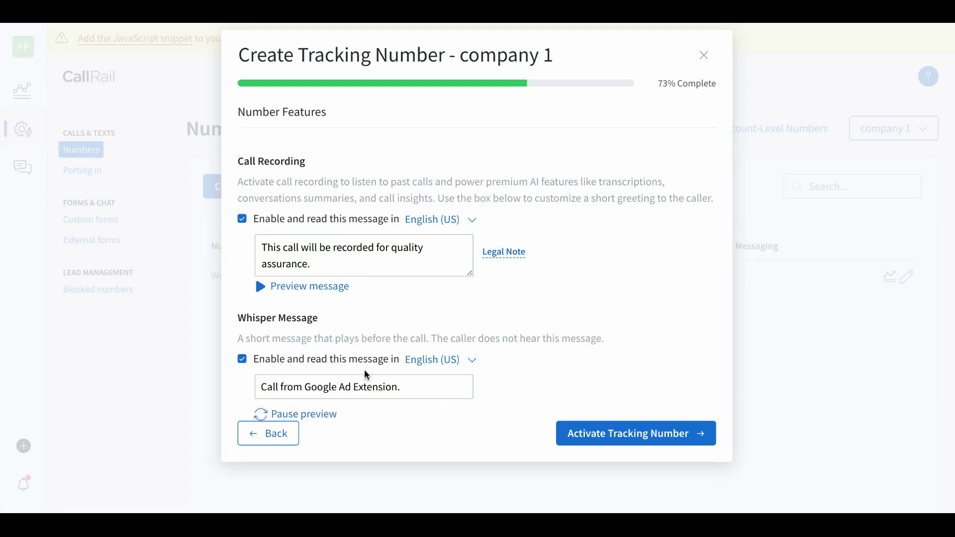
click(646, 442)
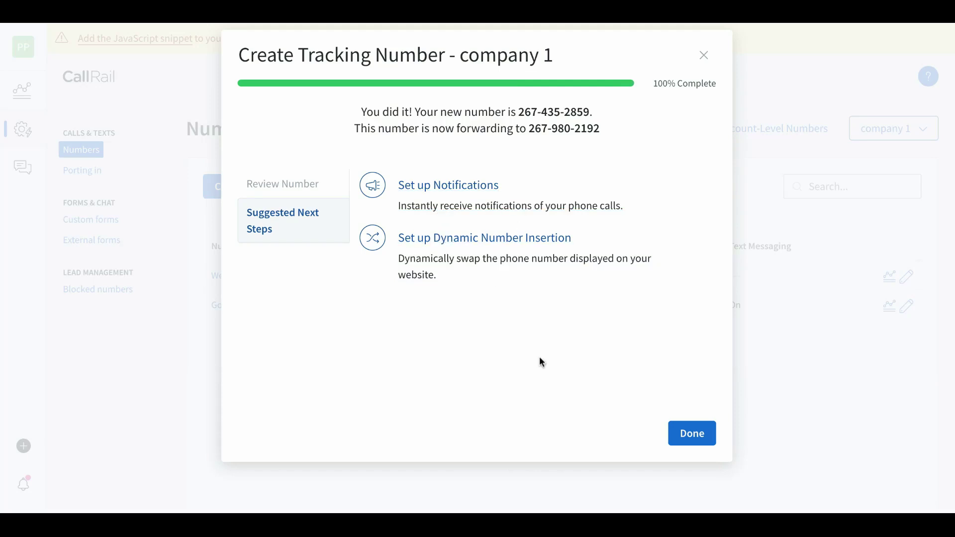
click(694, 440)
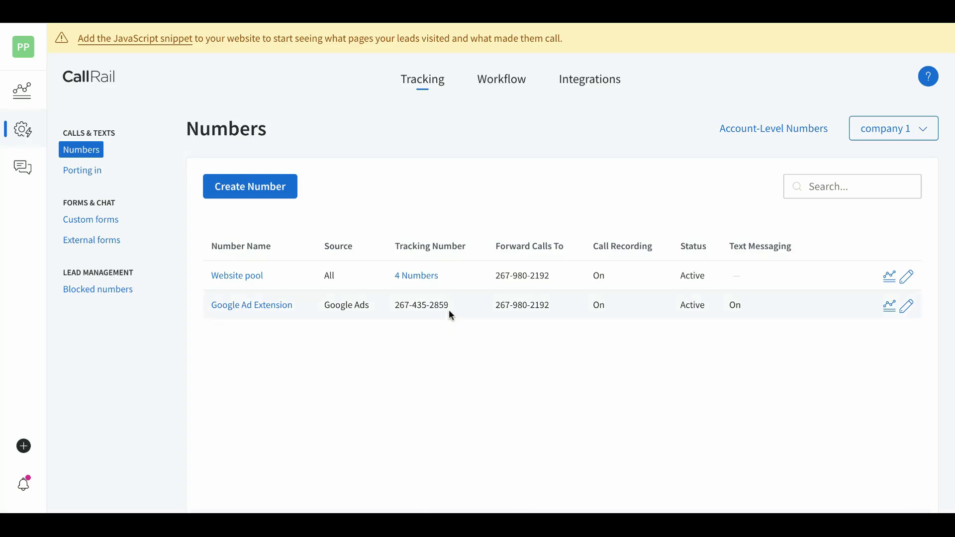
drag(448, 307, 396, 308)
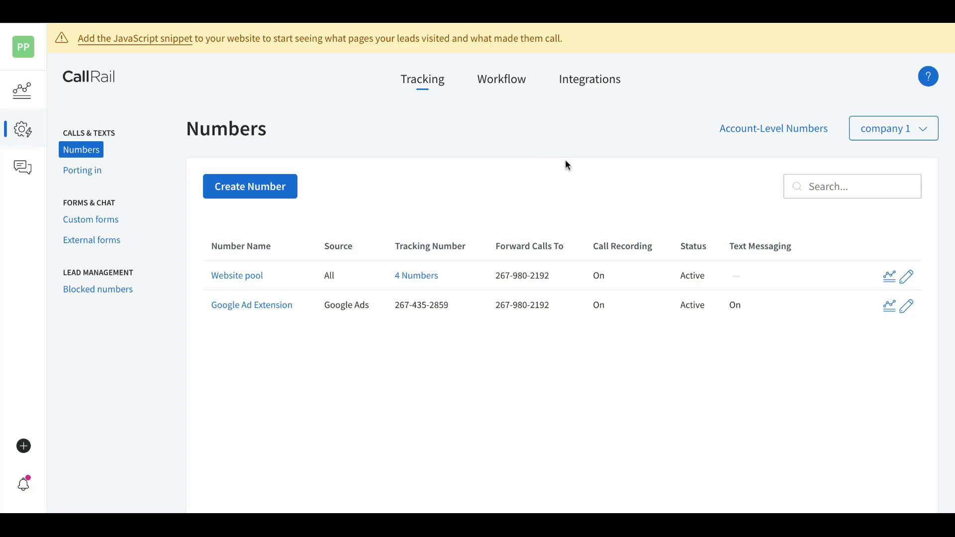
Open the Google Ads integration from the integrations library and authorize it with Google sign-in
click(590, 87)
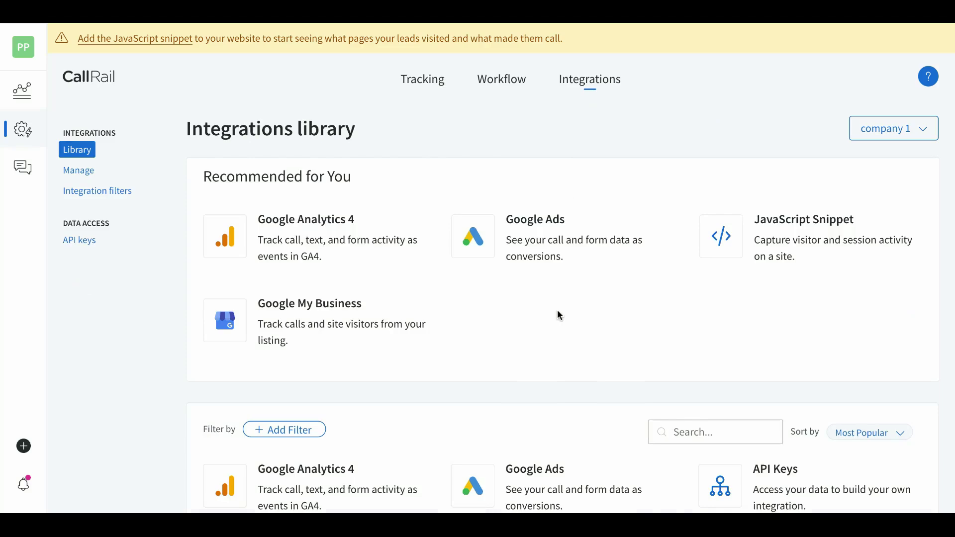
click(484, 248)
scroll(332, 239, down, 1)
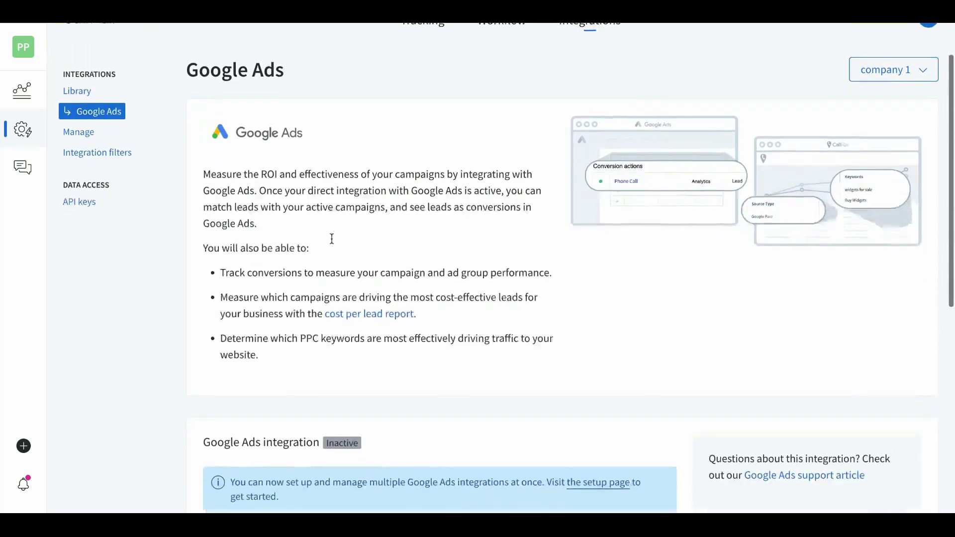
scroll(332, 239, down, 5)
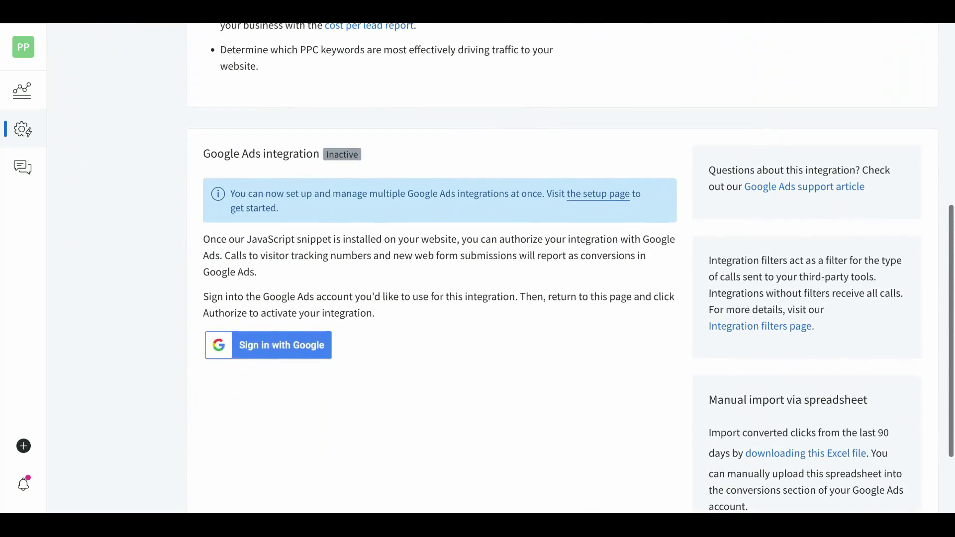
click(280, 351)
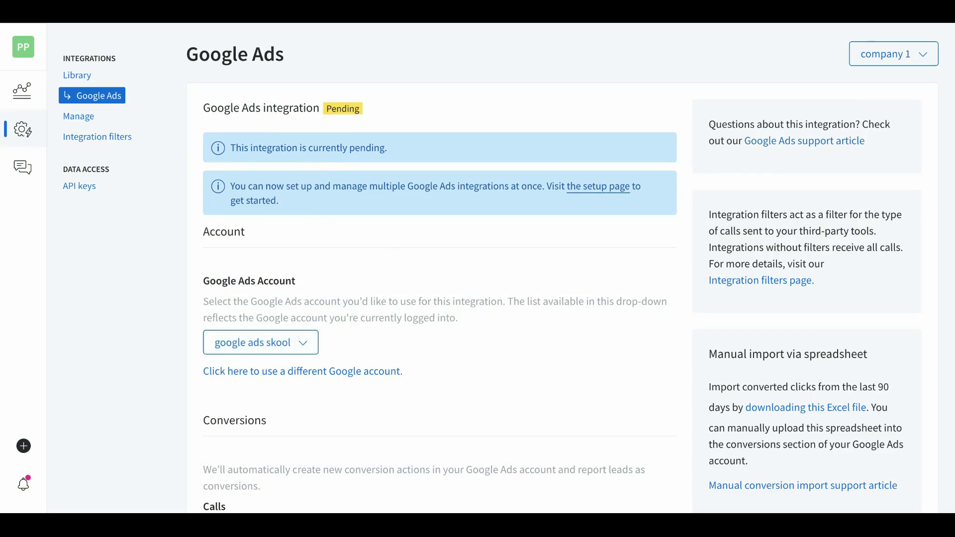
Keep calls and form submissions sent to Google Ads and activate the integration
click(251, 351)
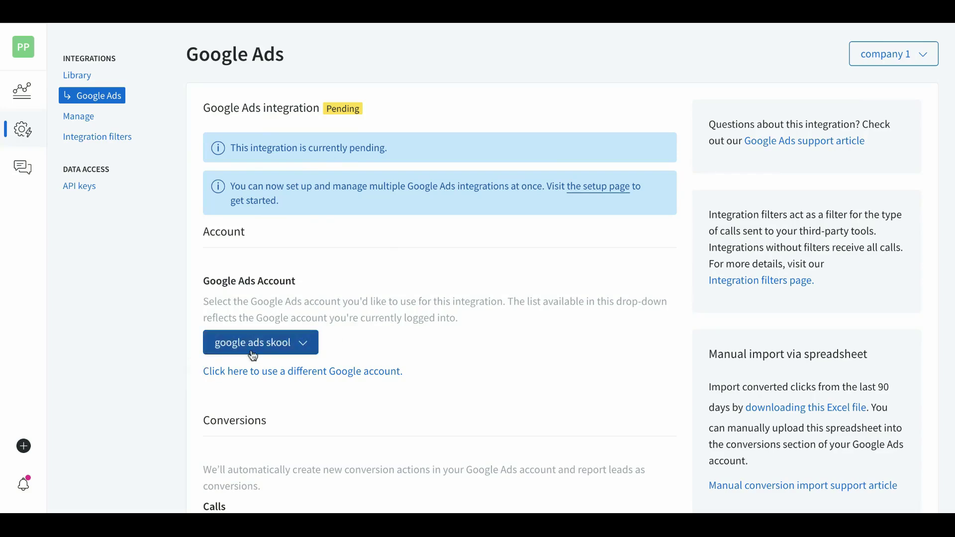
scroll(392, 353, down, 1)
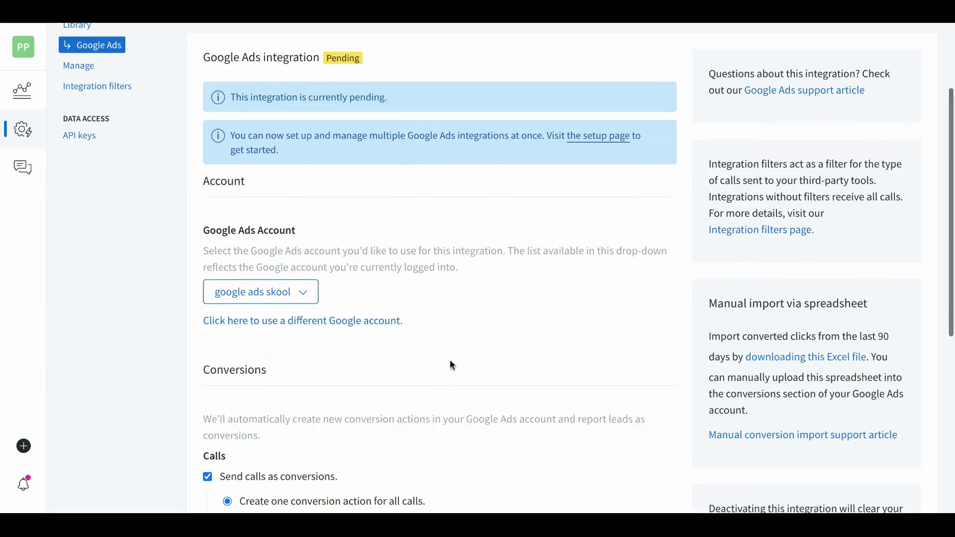
scroll(450, 363, down, 4)
scroll(451, 364, down, 2)
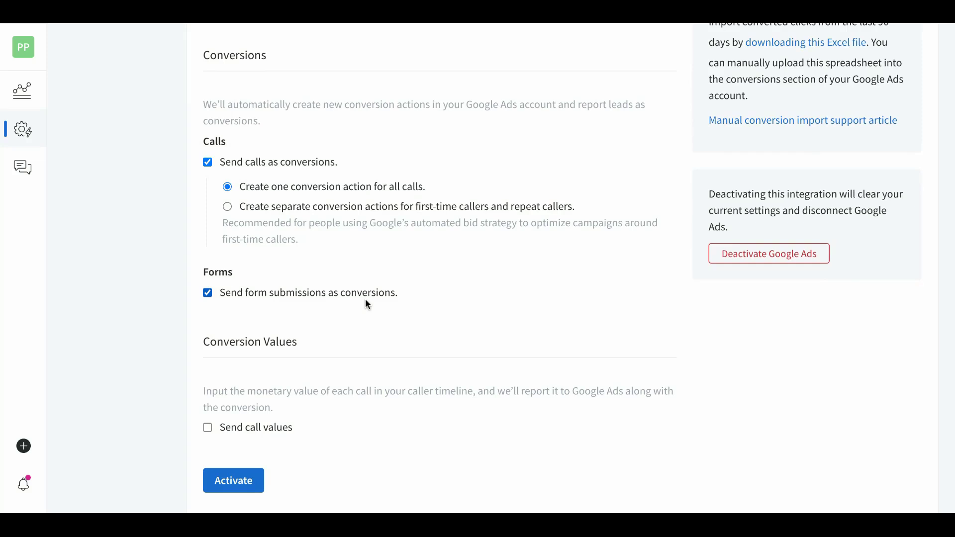
scroll(448, 288, down, 1)
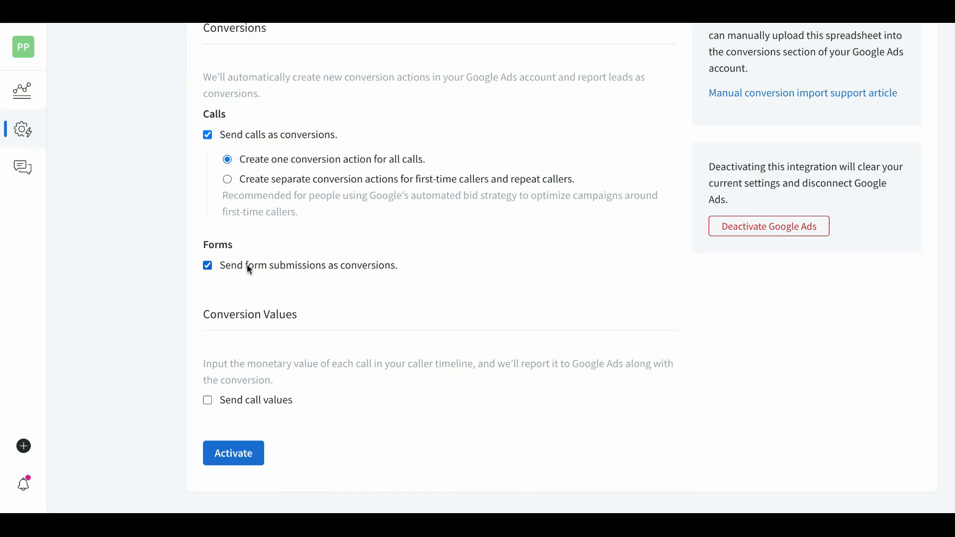
click(240, 451)
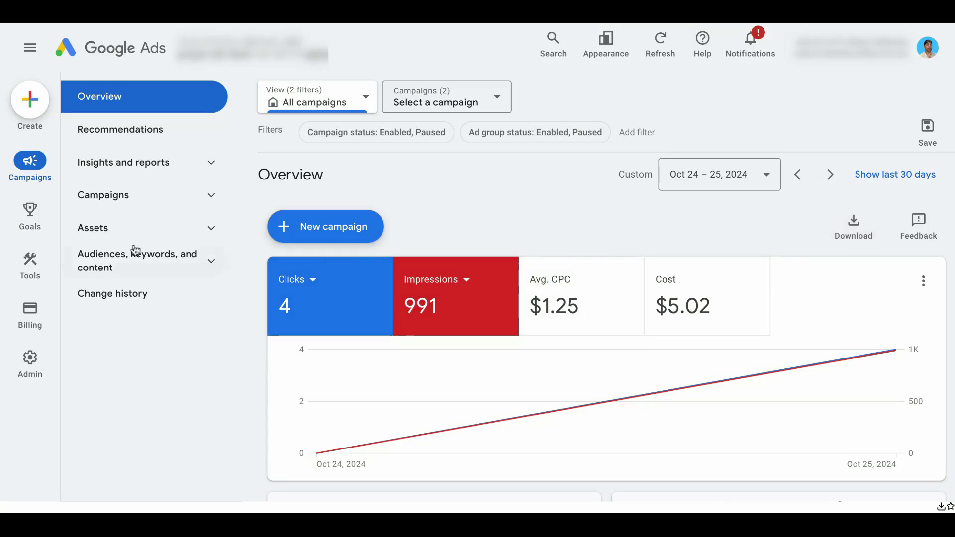
Go to Goals > Conversions > Summary and open the PhoneCall conversion action
mouse_move(30, 214)
click(121, 106)
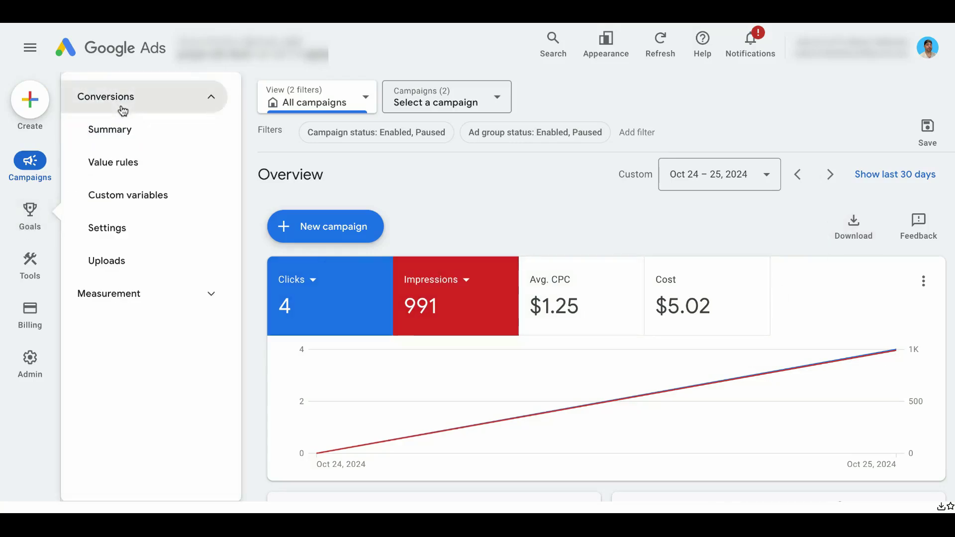
click(120, 131)
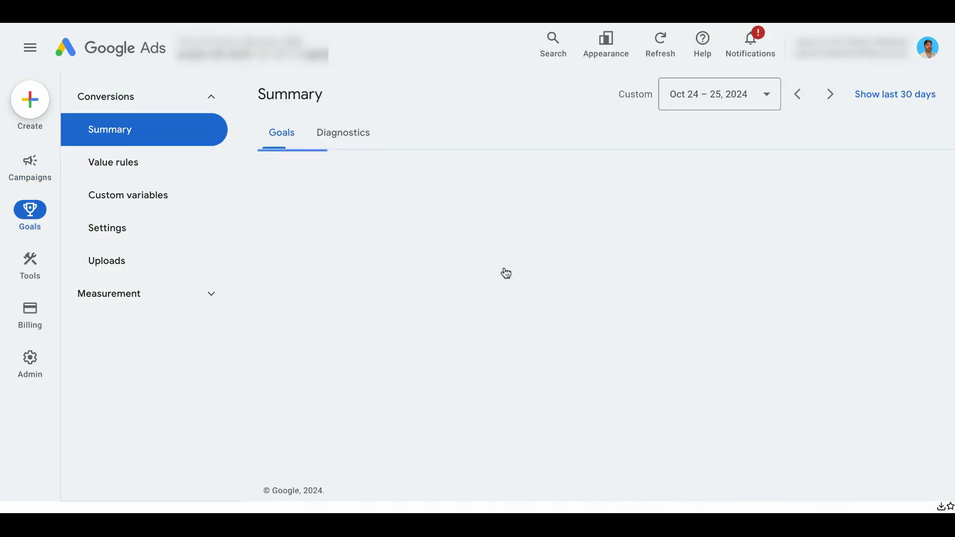
scroll(506, 272, down, 2)
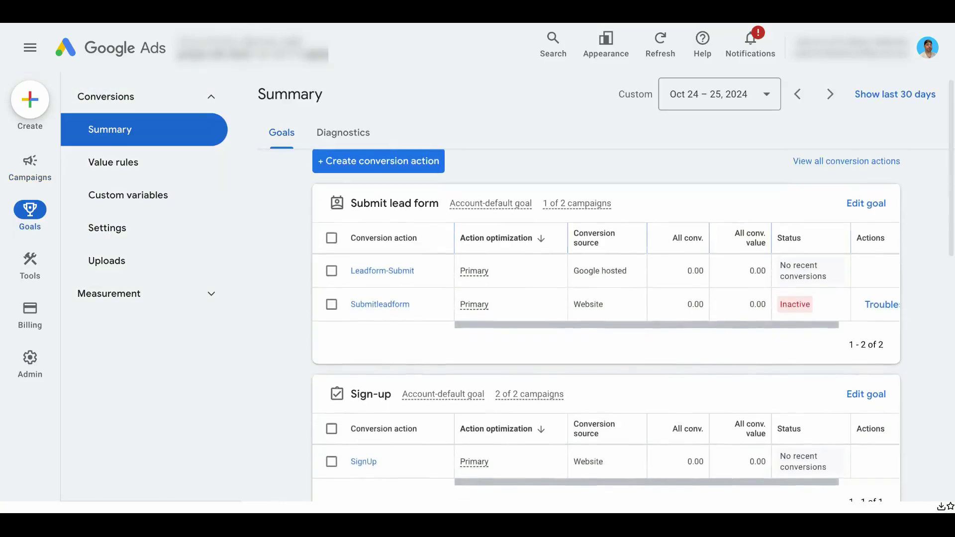
scroll(606, 299, down, 5)
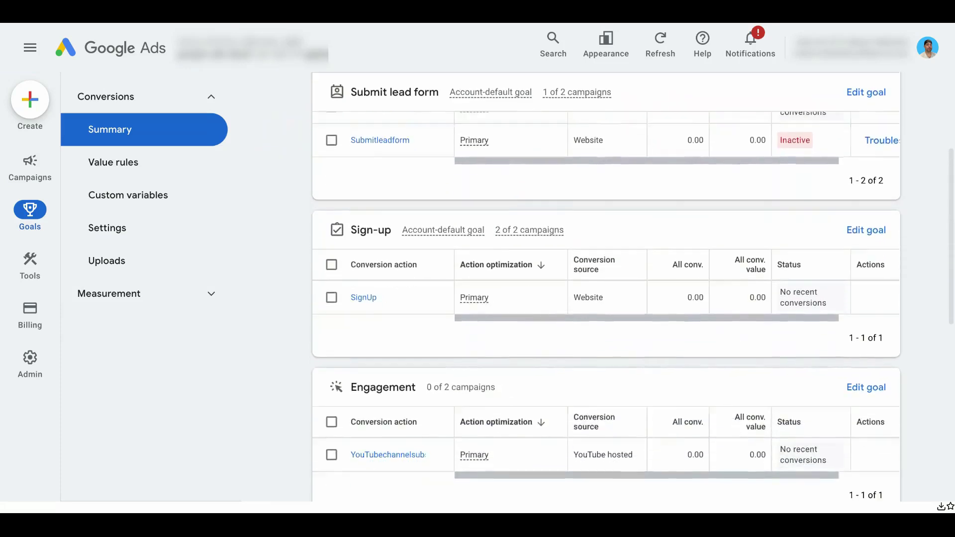
scroll(372, 288, down, 3)
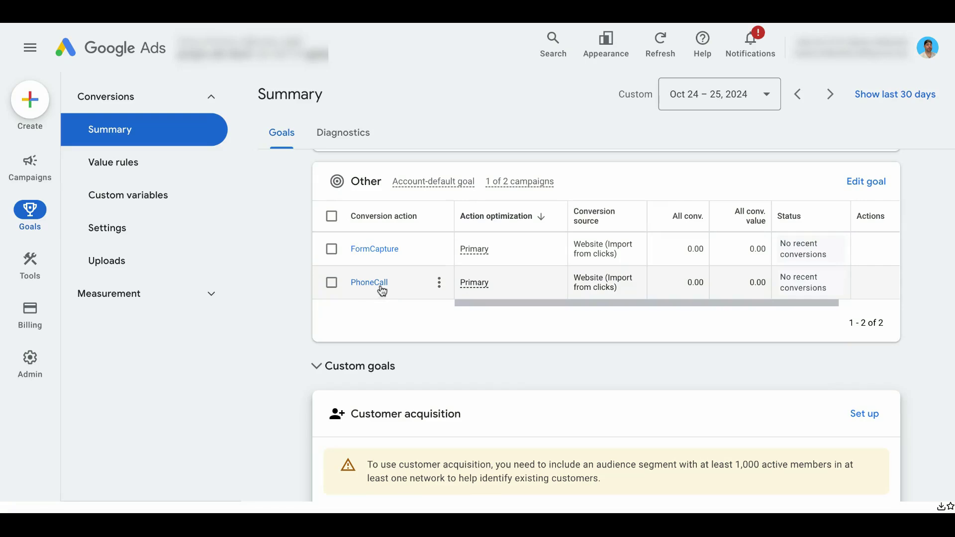
click(440, 284)
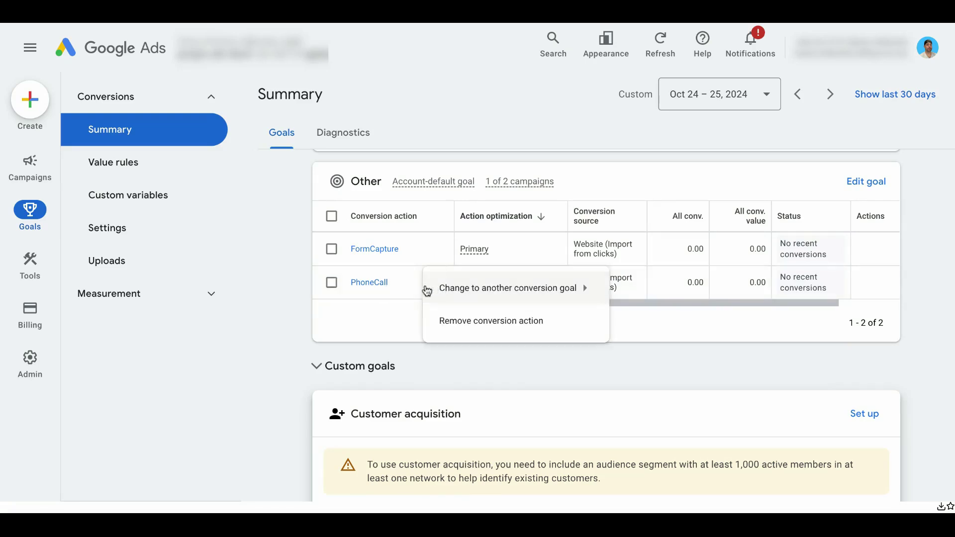
click(386, 321)
click(373, 287)
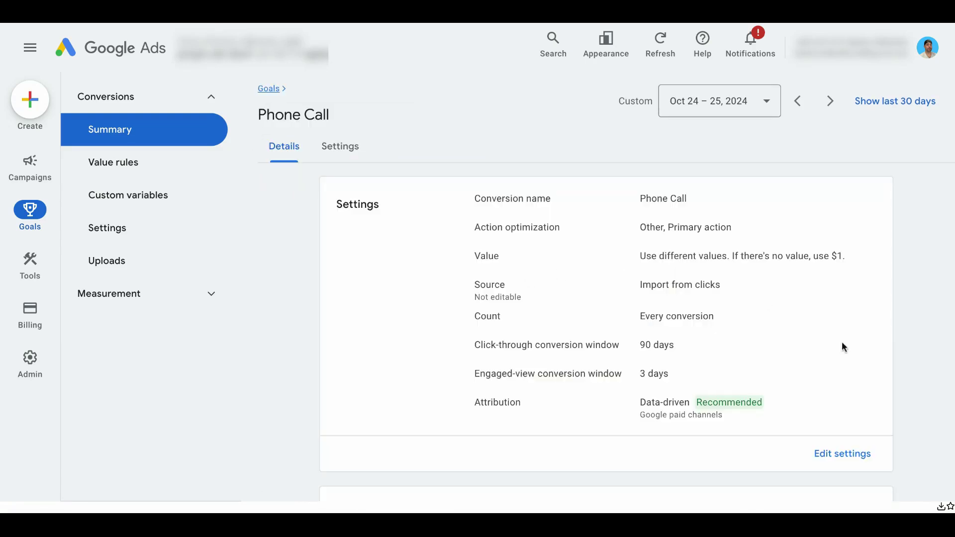
Change the Phone Call conversion's Count from Every to One and save
scroll(465, 247, down, 1)
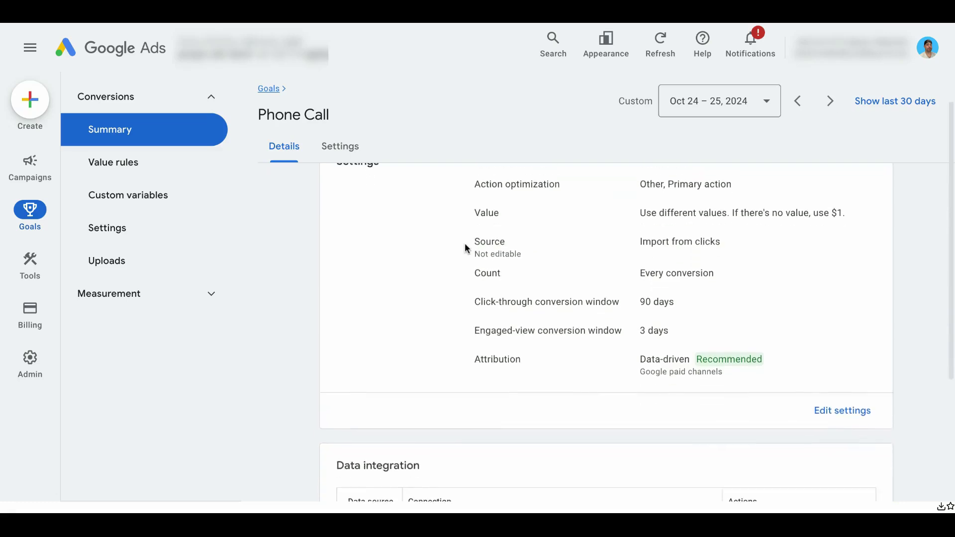
scroll(465, 242, up, 1)
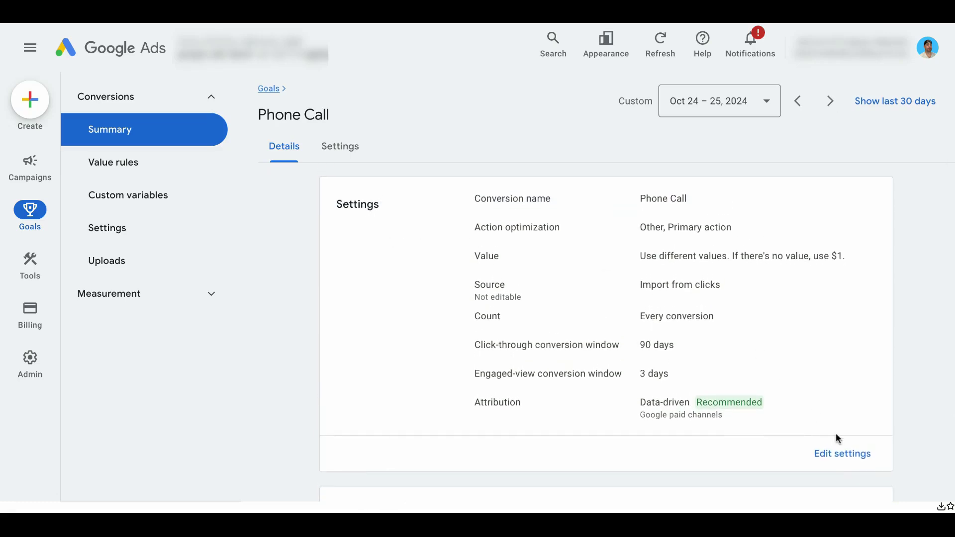
click(842, 452)
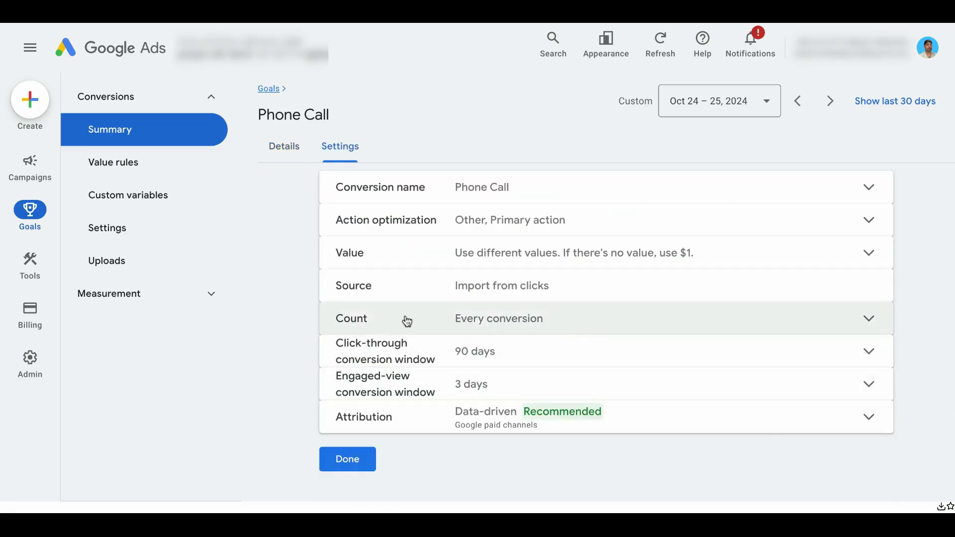
click(464, 324)
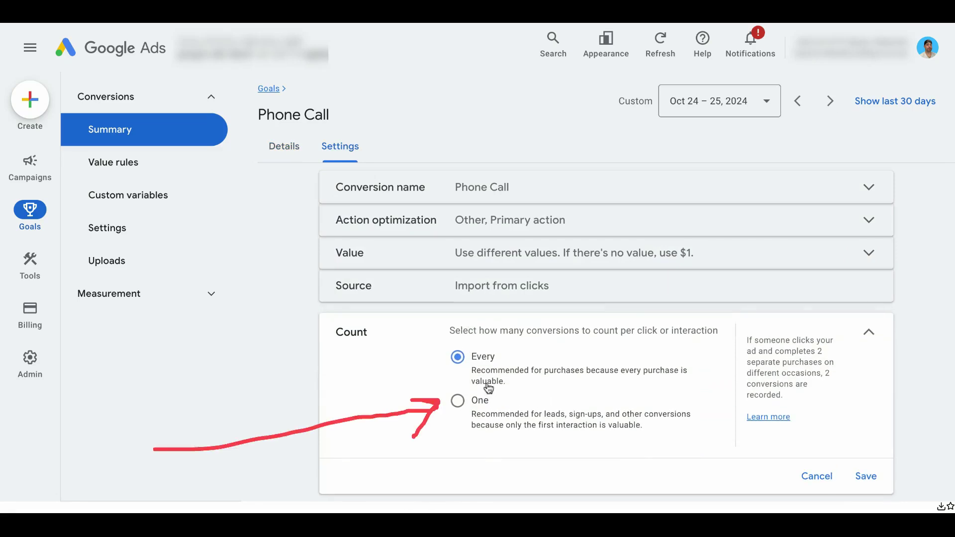
click(458, 400)
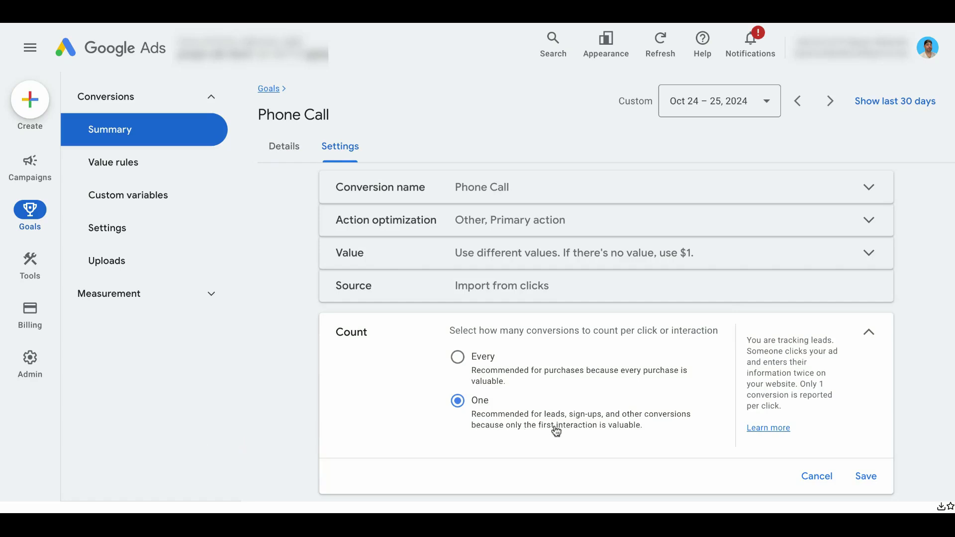
scroll(519, 431, down, 1)
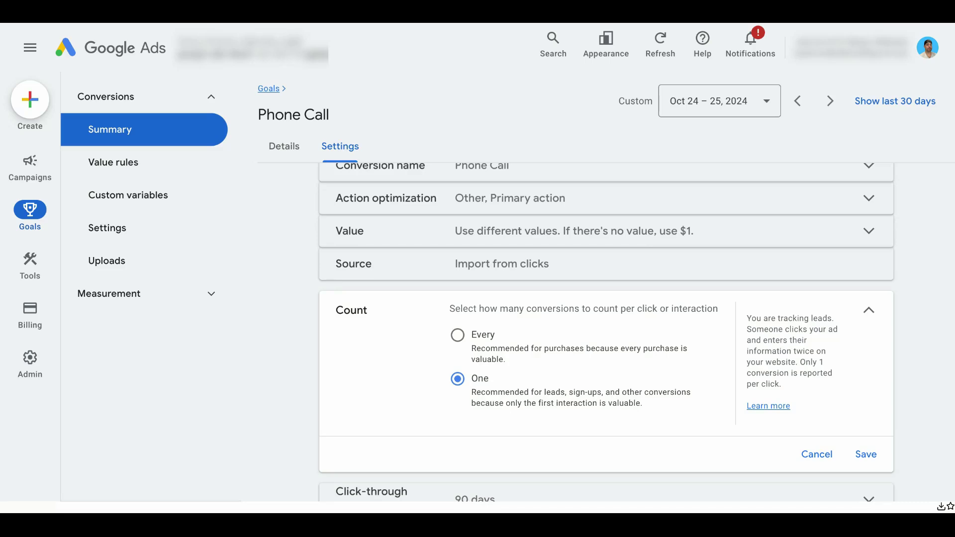
click(866, 454)
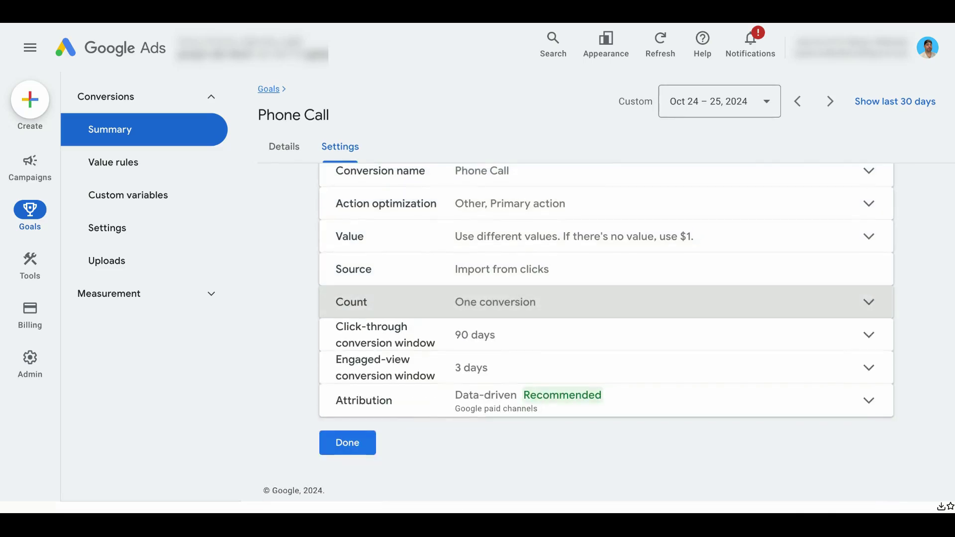
click(350, 444)
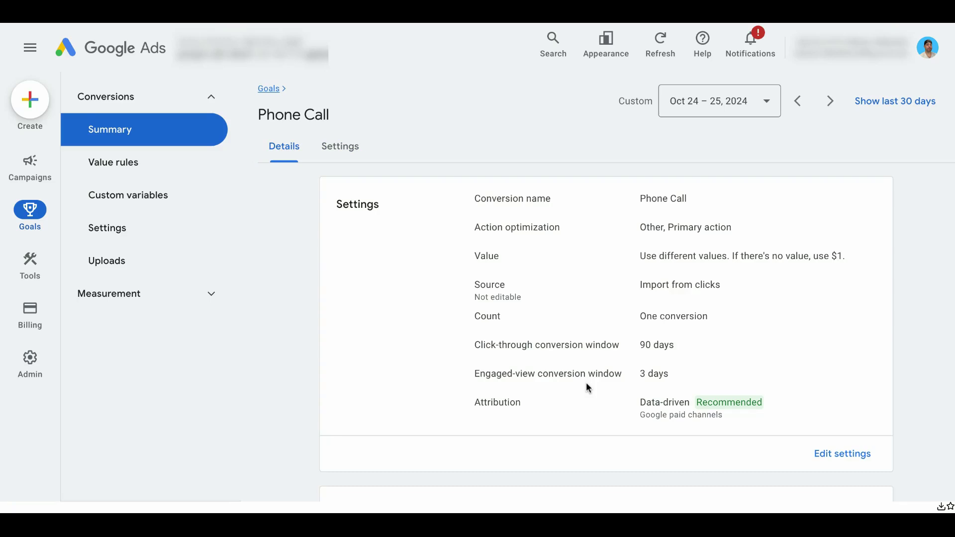